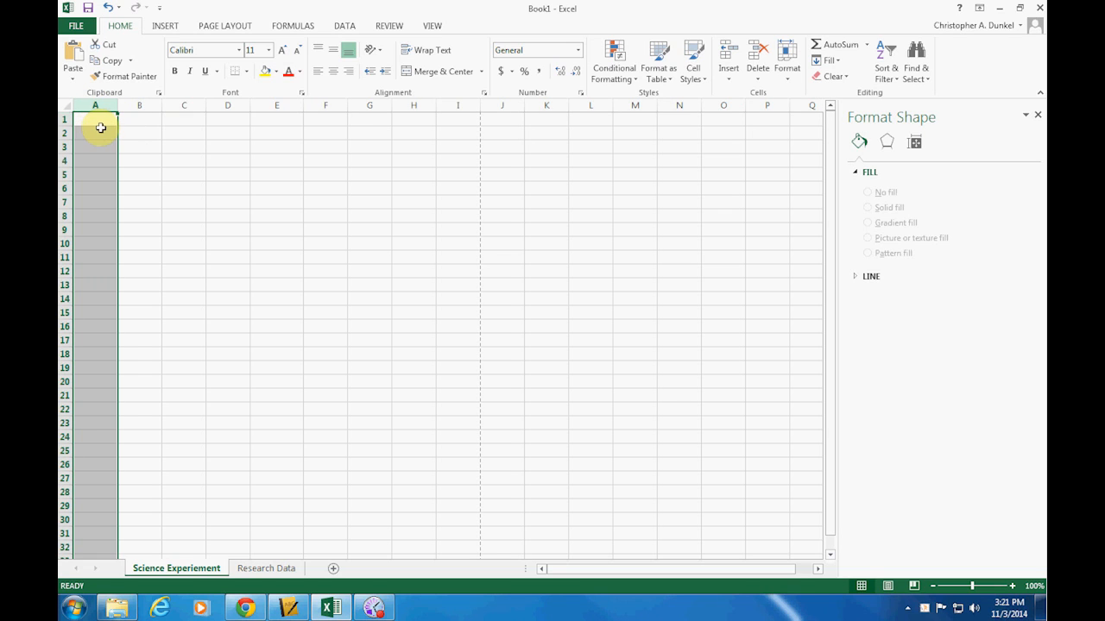
pyautogui.click(98, 136)
pyautogui.click(93, 148)
pyautogui.click(93, 160)
pyautogui.click(143, 122)
pyautogui.click(172, 122)
pyautogui.click(226, 121)
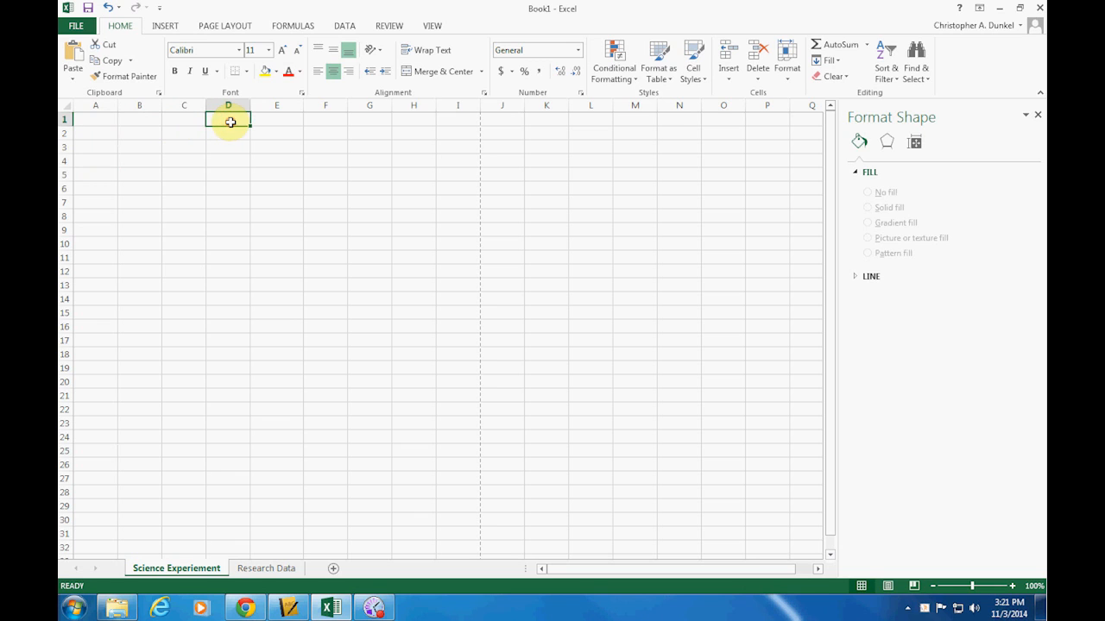
pyautogui.click(95, 120)
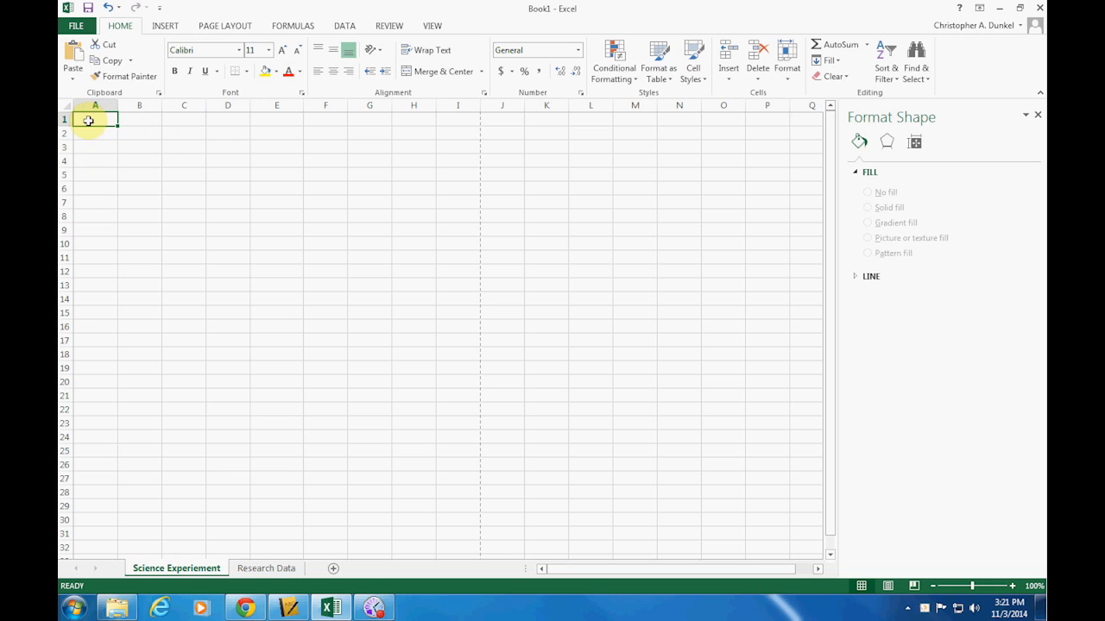
# - Enter the column headings Dogs, Cats and Rabbits in cells B1 to D1
pyautogui.click(143, 120)
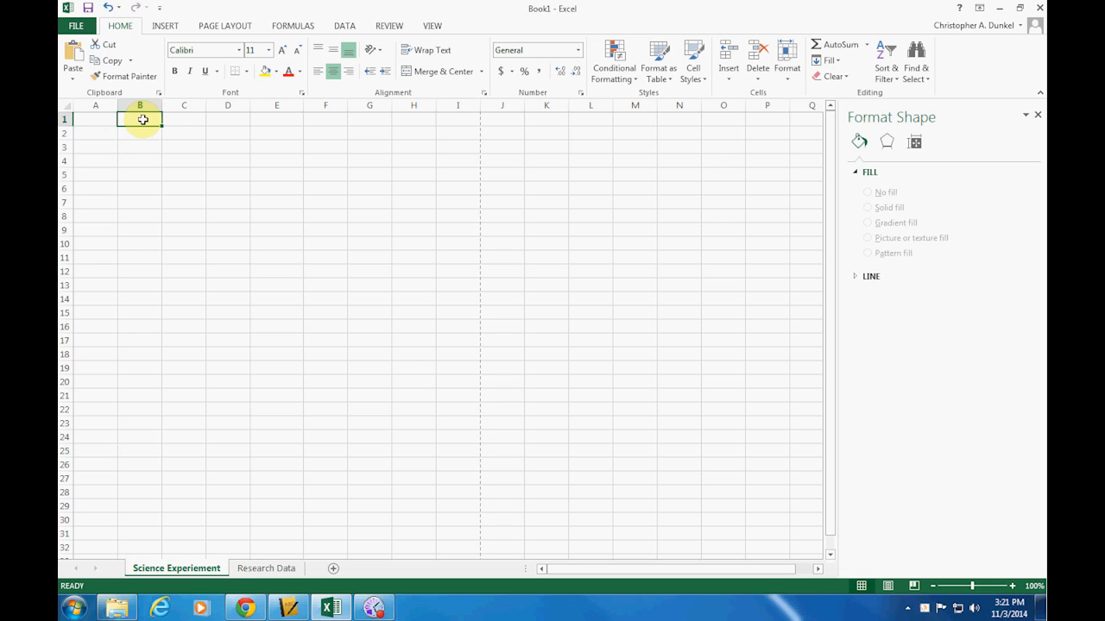
pyautogui.write('Dogs')
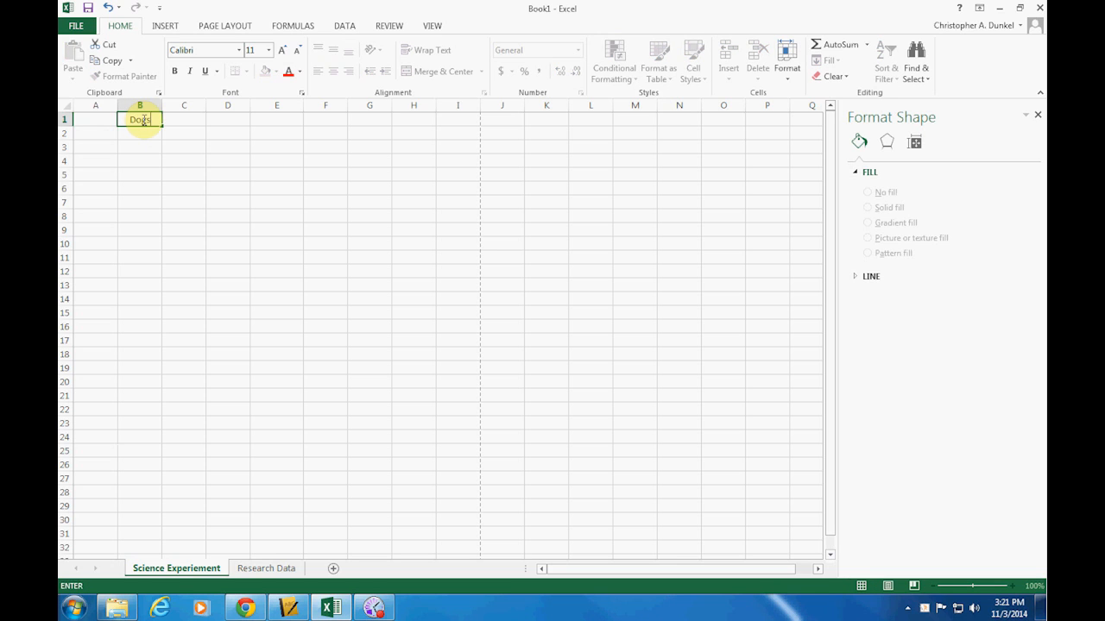
pyautogui.press('Tab')
pyautogui.write('Cats')
pyautogui.press('Tab')
pyautogui.write('Rabbits')
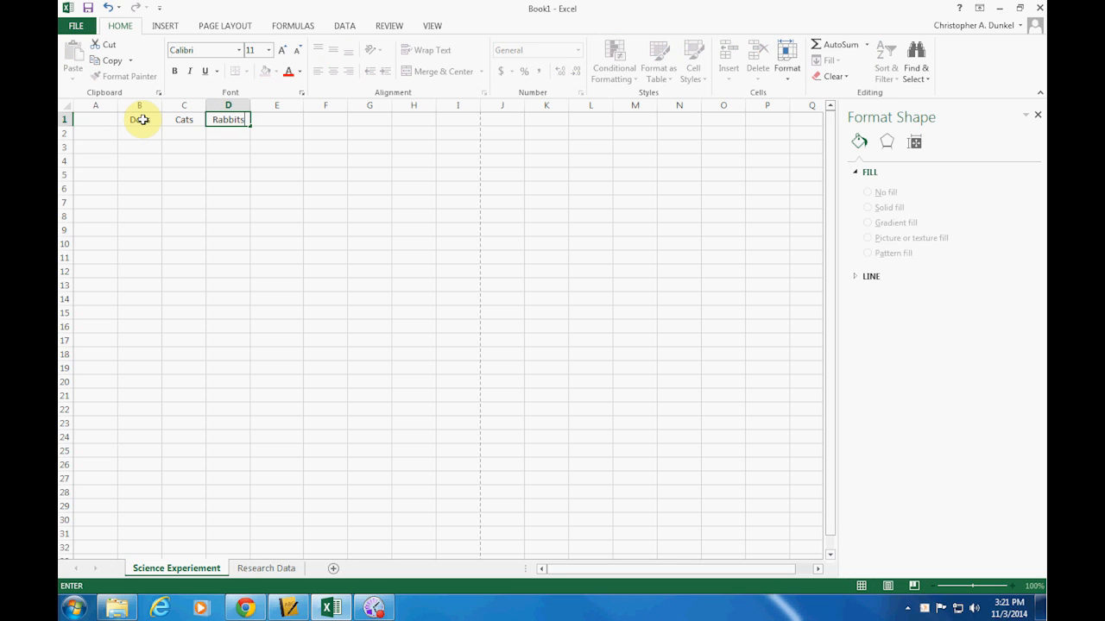
# - Enter the row labels Nov, Dec and Jan in cells A2 to A4
pyautogui.click(98, 131)
pyautogui.write('Nov')
pyautogui.press('Return')
pyautogui.write('Dec')
pyautogui.press('Return')
pyautogui.write('Jan')
# - Fill the Nov row with 3 for Dogs, 4 for Cats and 3 for Rabbits
pyautogui.click(98, 132)
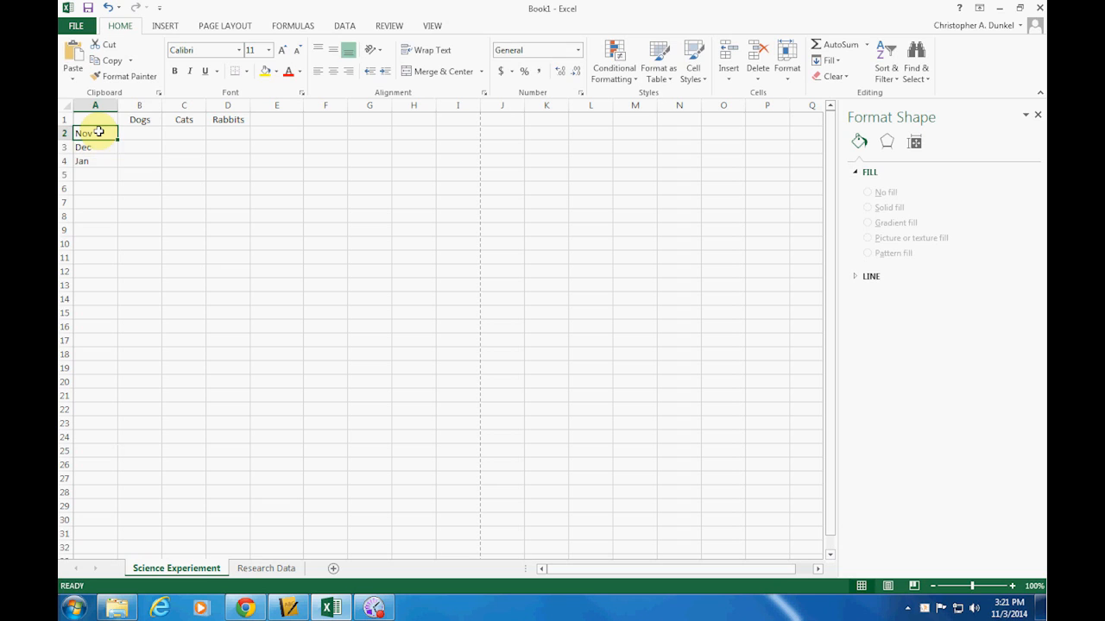
pyautogui.press('Tab')
pyautogui.write('3')
pyautogui.press('Tab')
pyautogui.write('4')
pyautogui.press('Tab')
pyautogui.write('3')
pyautogui.press('Return')
# - Fill the Dec row with 2 for Dogs, 3 for Cats and 4 for Rabbits
pyautogui.write('3')
pyautogui.press('Left')
pyautogui.write('2')
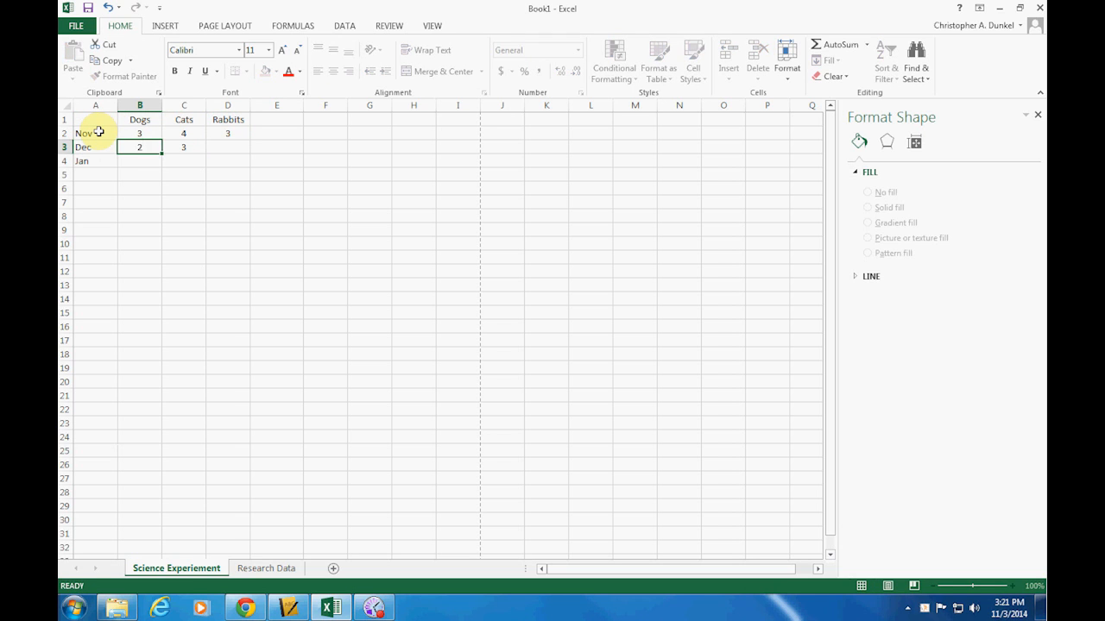
pyautogui.press('Tab')
pyautogui.press('Tab')
pyautogui.write('4')
pyautogui.press('Return')
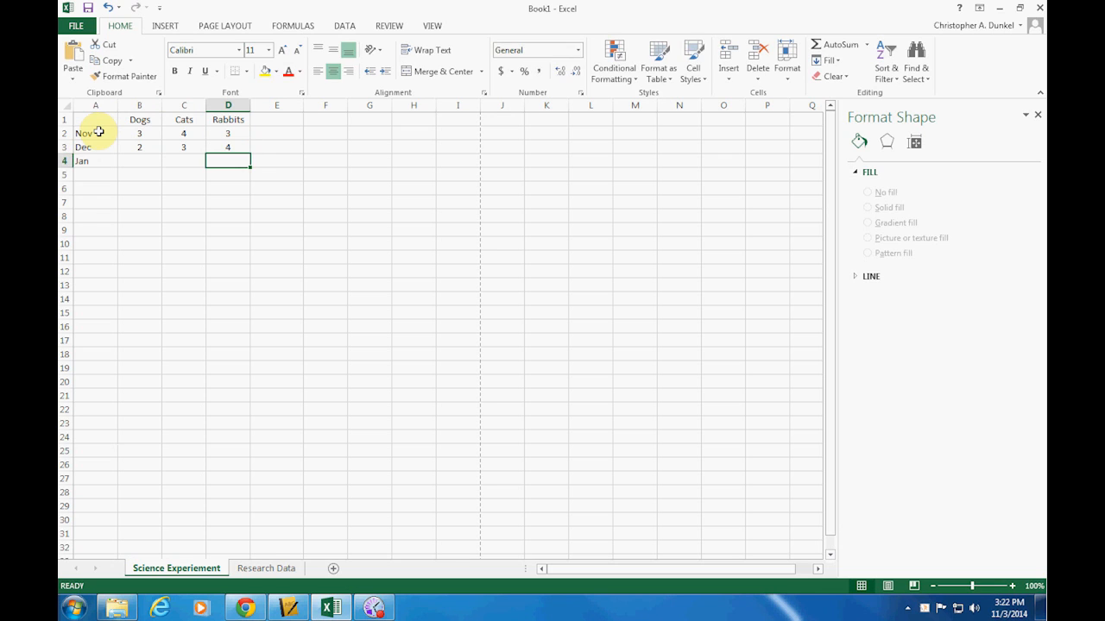
# - Fill the Jan row with 4 for Dogs, 2 for Cats and 1 for Rabbits
pyautogui.write('1')
pyautogui.press('Left')
pyautogui.write('2')
pyautogui.press('Left')
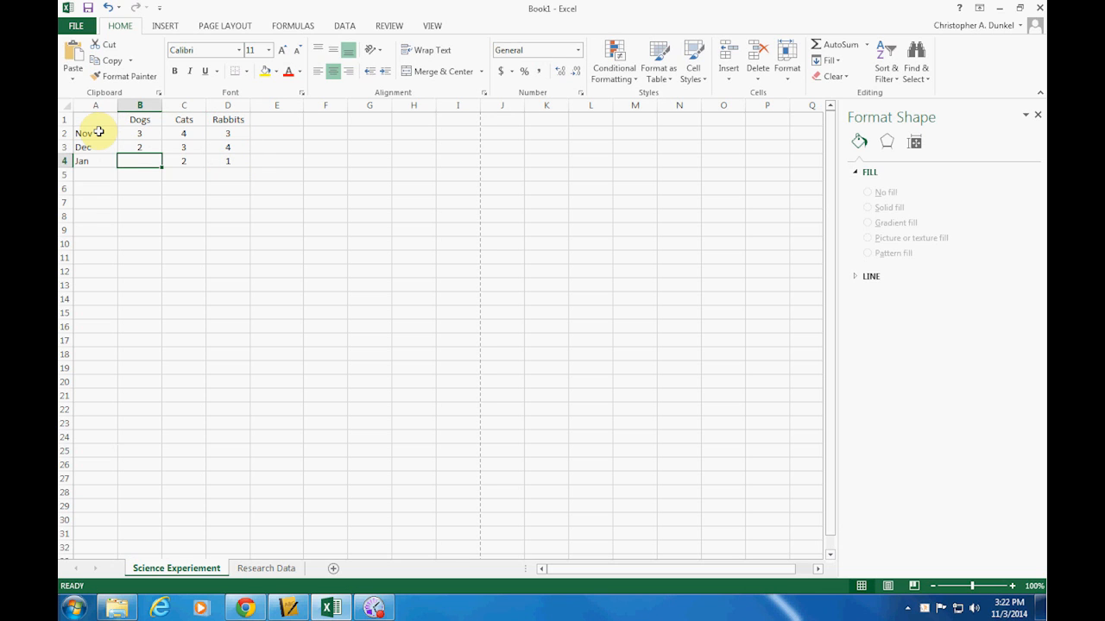
pyautogui.write('4')
pyautogui.press('Up')
pyautogui.press('Up')
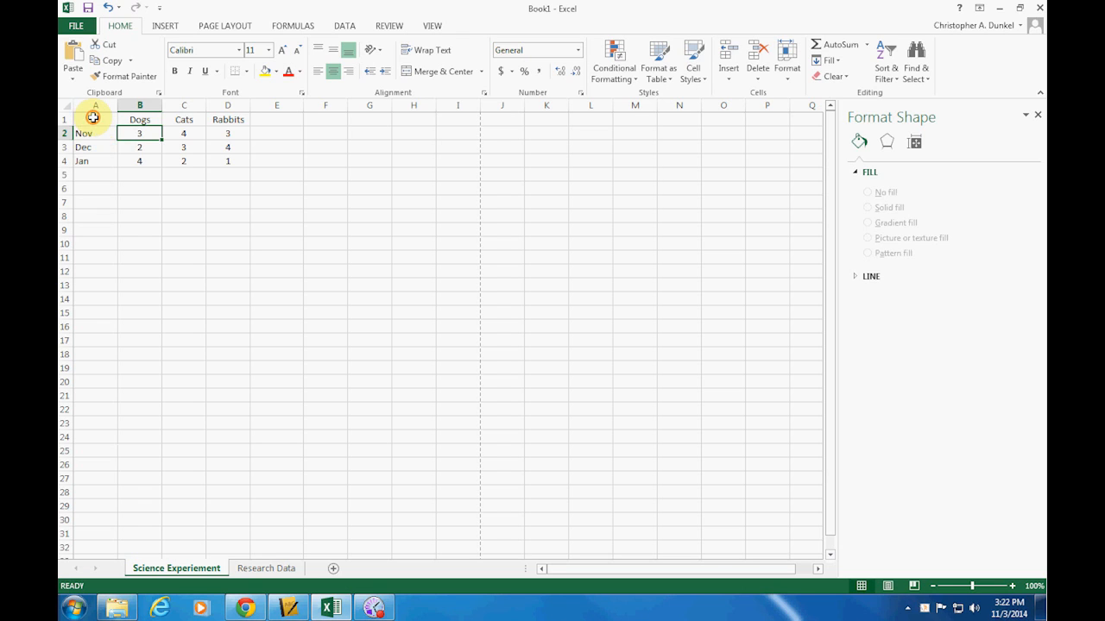
pyautogui.click(93, 119)
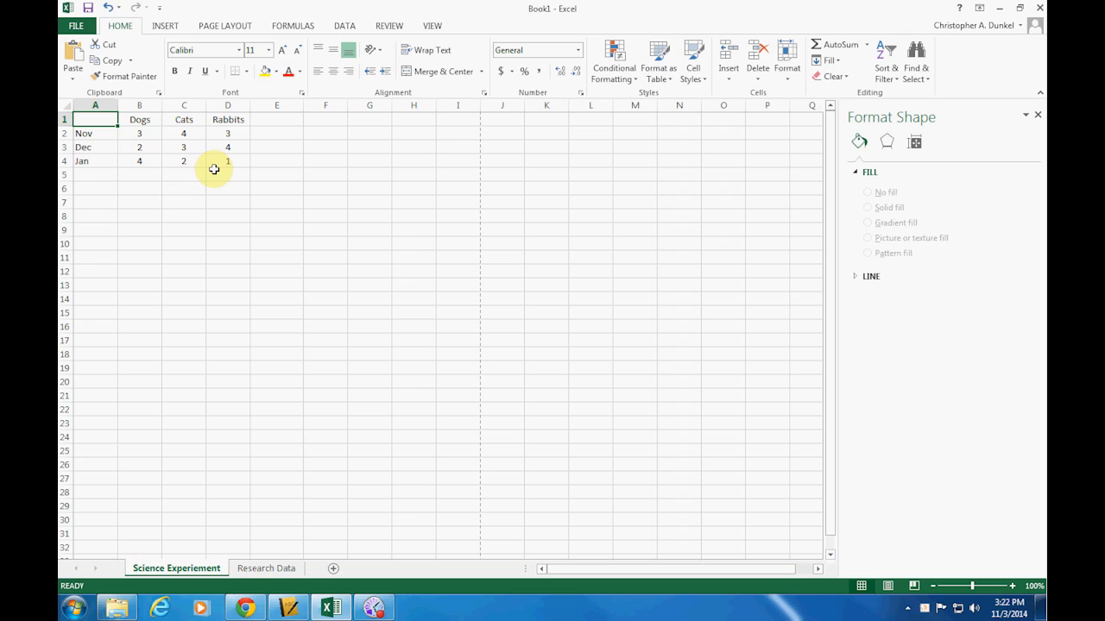
# - Enter "Chilhuahua" in cell F1 and AutoFit column F to that text
pyautogui.click(321, 121)
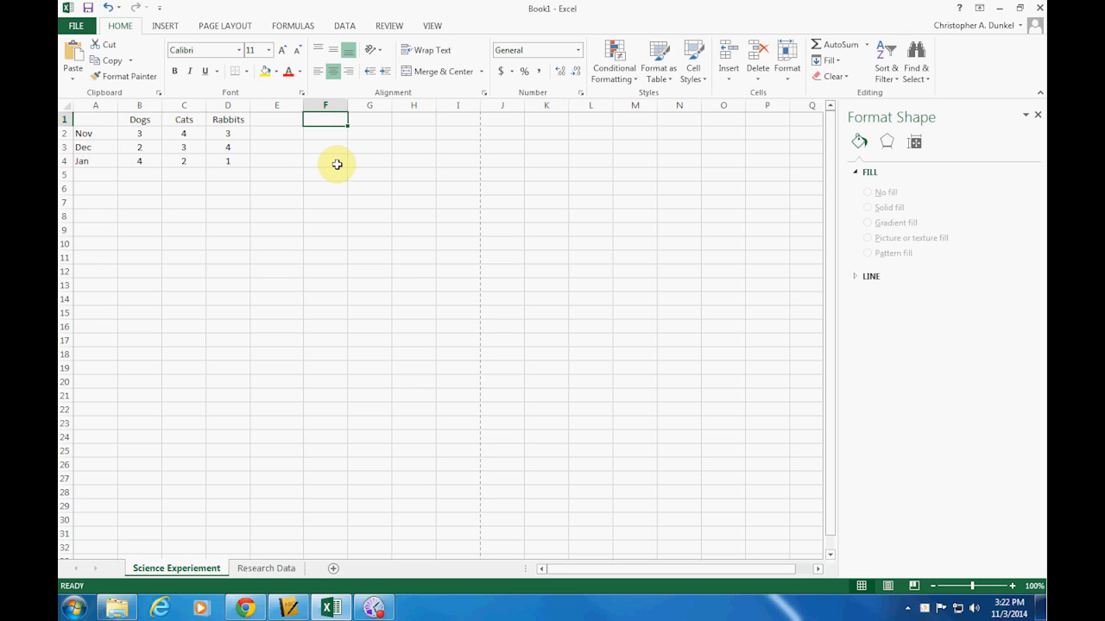
pyautogui.write('Chilhu')
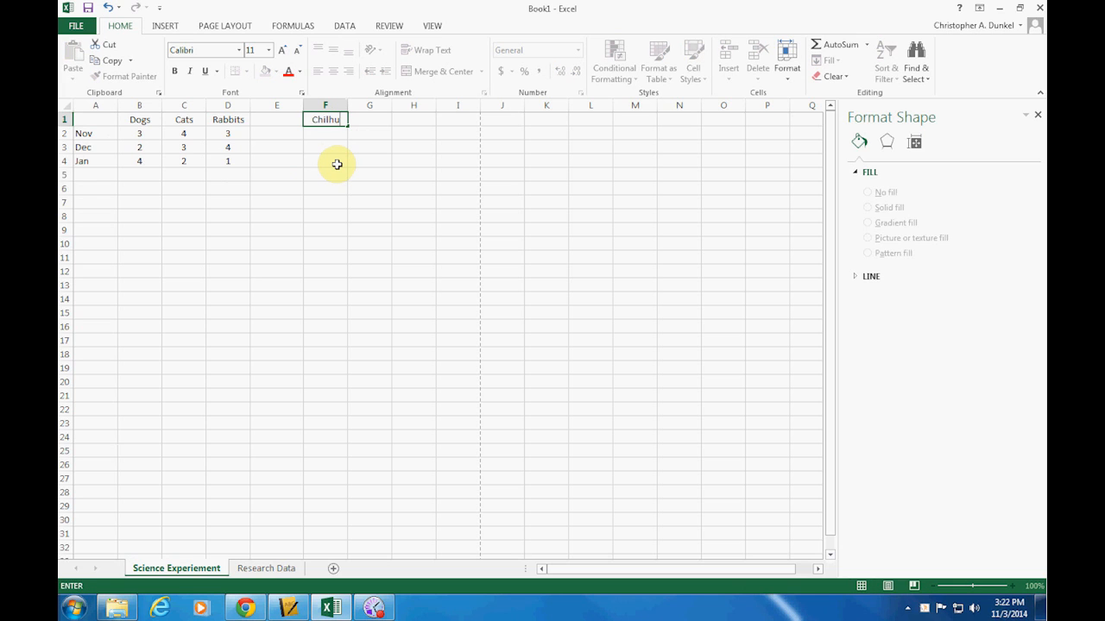
pyautogui.write('ahua')
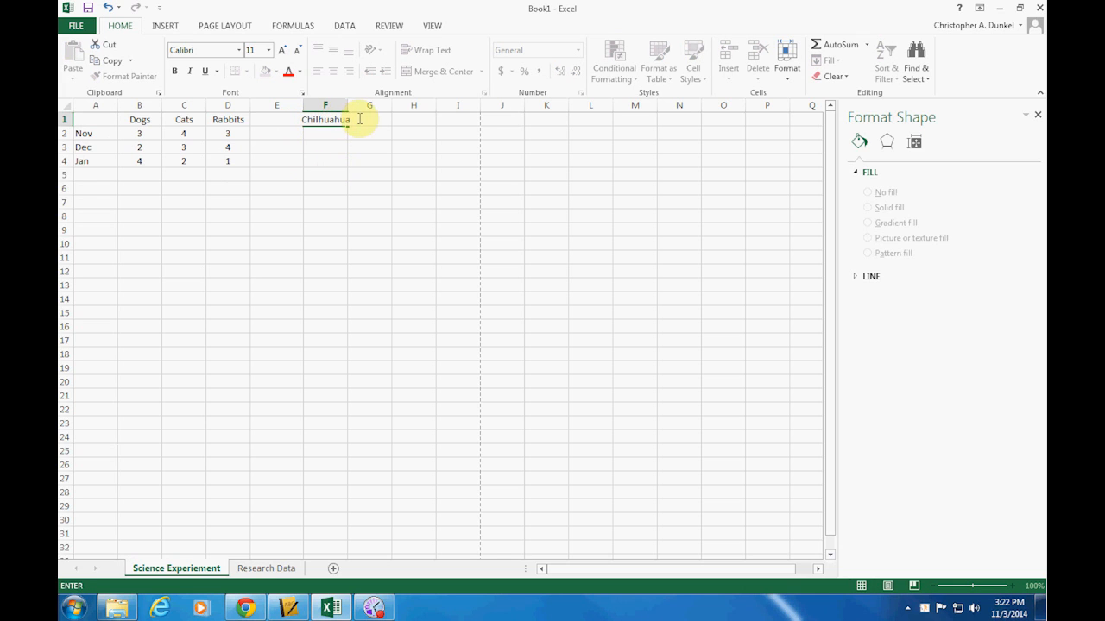
pyautogui.click(336, 137)
pyautogui.click(337, 121)
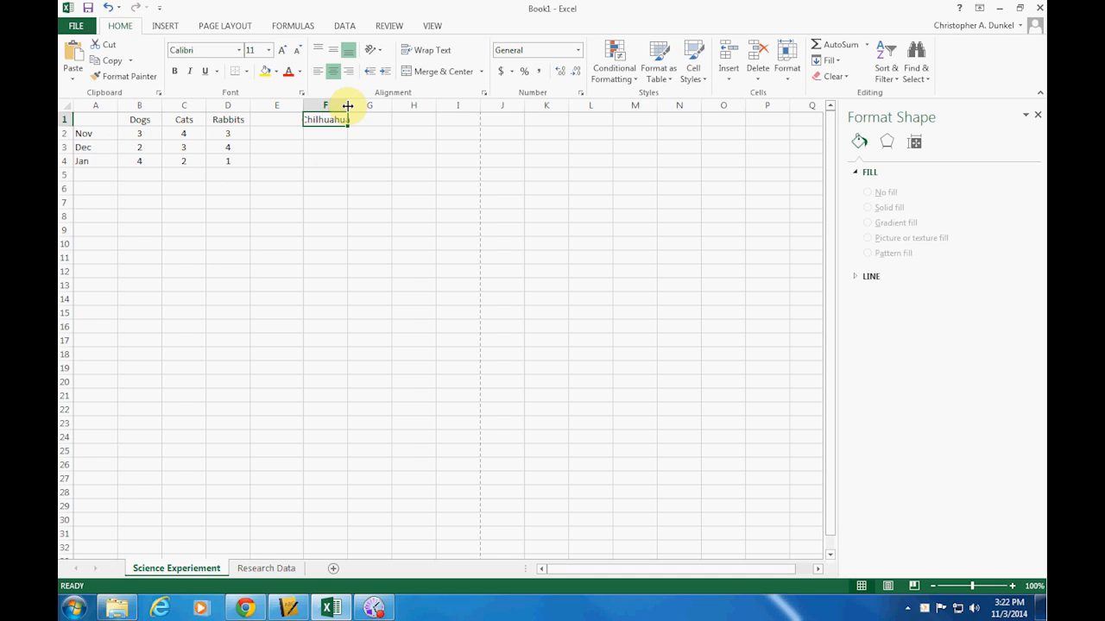
pyautogui.moveTo(347, 106); pyautogui.dragTo(451, 106)
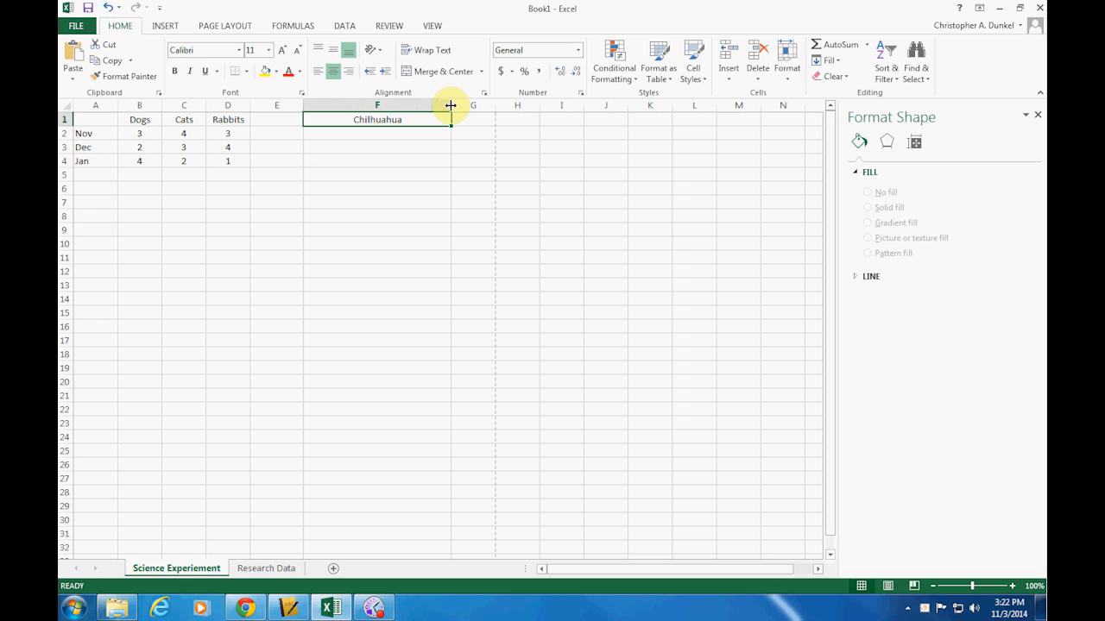
pyautogui.doubleClick(450, 104)
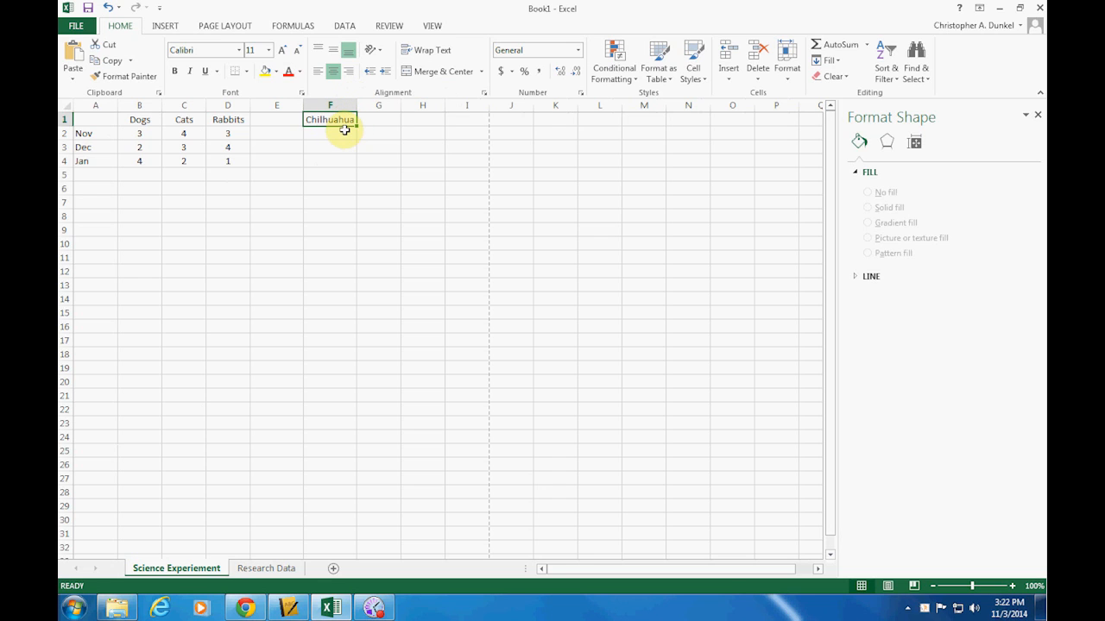
# - Enter the filler text "sadfasdfasdfasdgfagadgdfgdef" in cell F2 and AutoFit column F to it
pyautogui.click(335, 136)
pyautogui.write('sadfasdfasdfasdfagadgdfgdef')
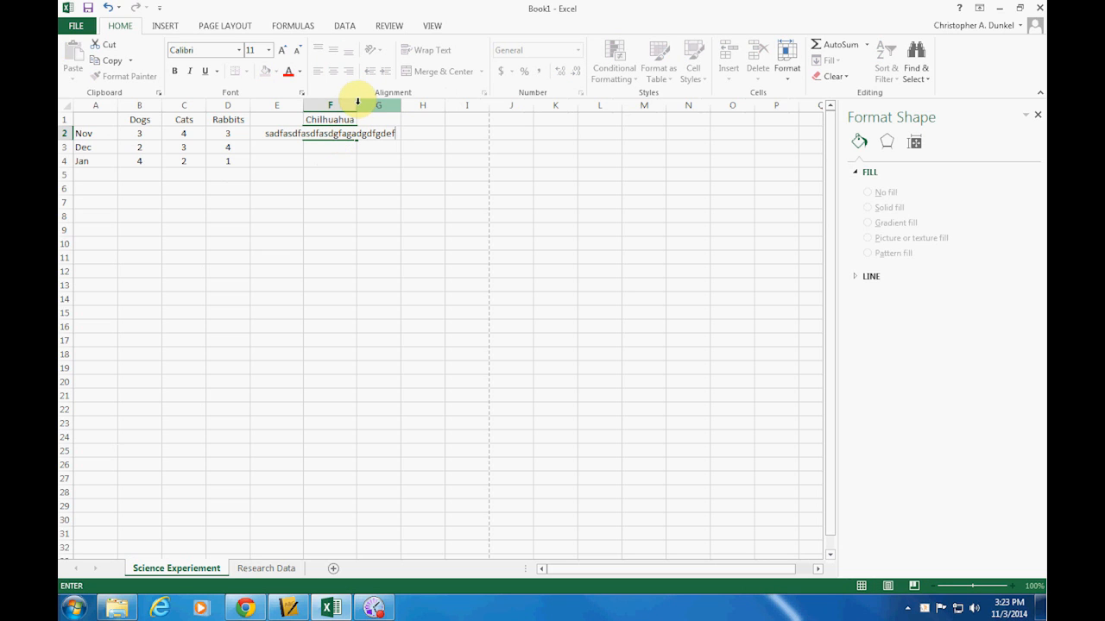
pyautogui.click(357, 107)
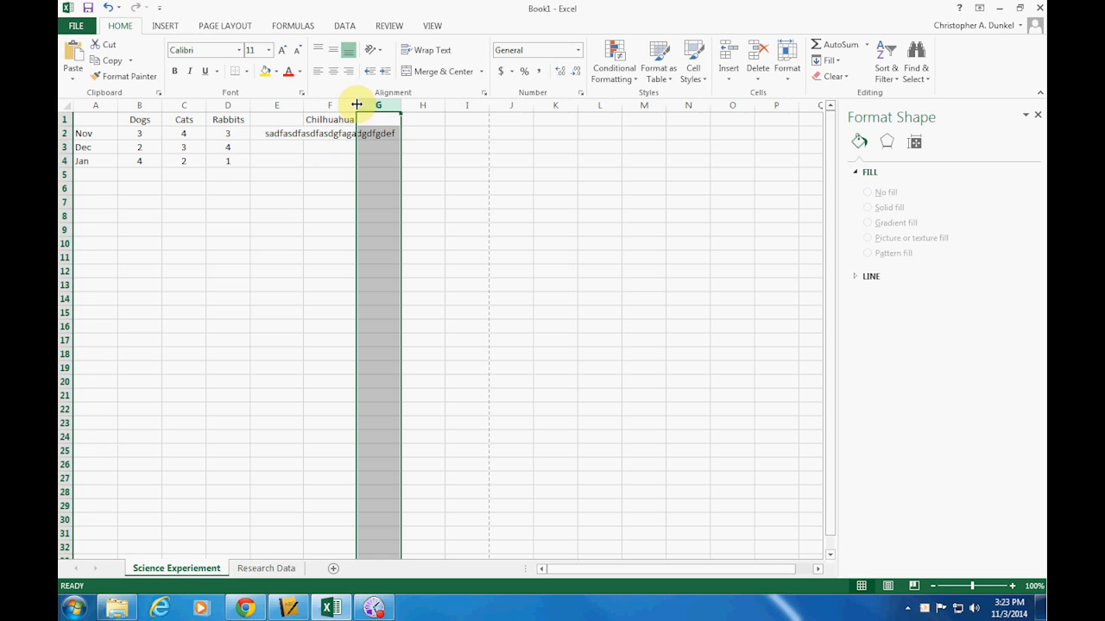
pyautogui.doubleClick(356, 105)
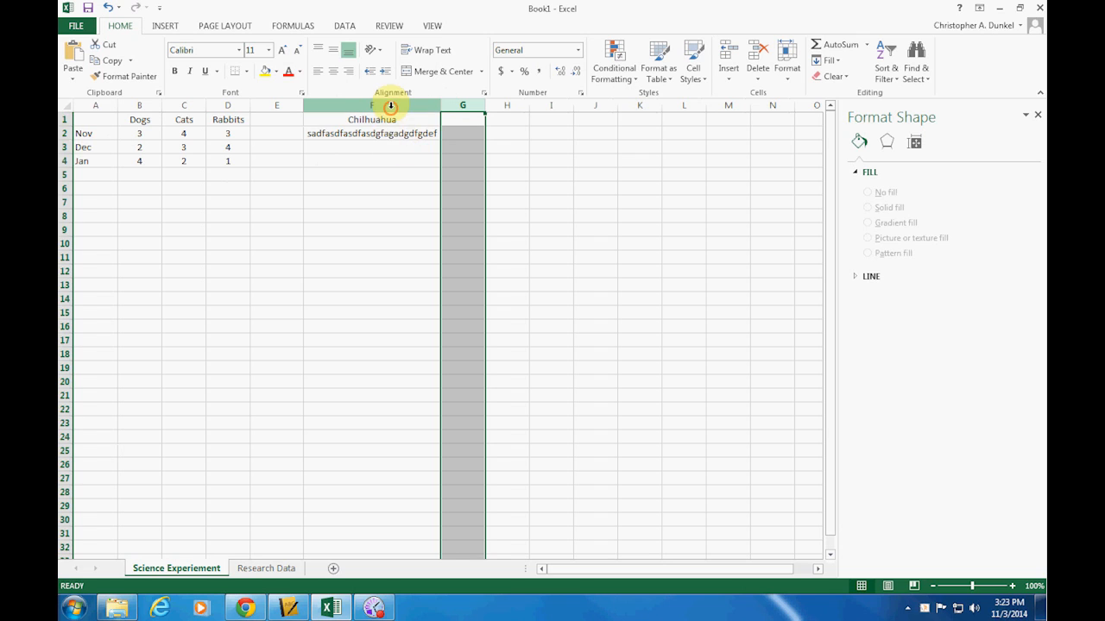
# - Clear all contents of column F and return to cell A1
pyautogui.click(390, 104)
pyautogui.press('Delete')
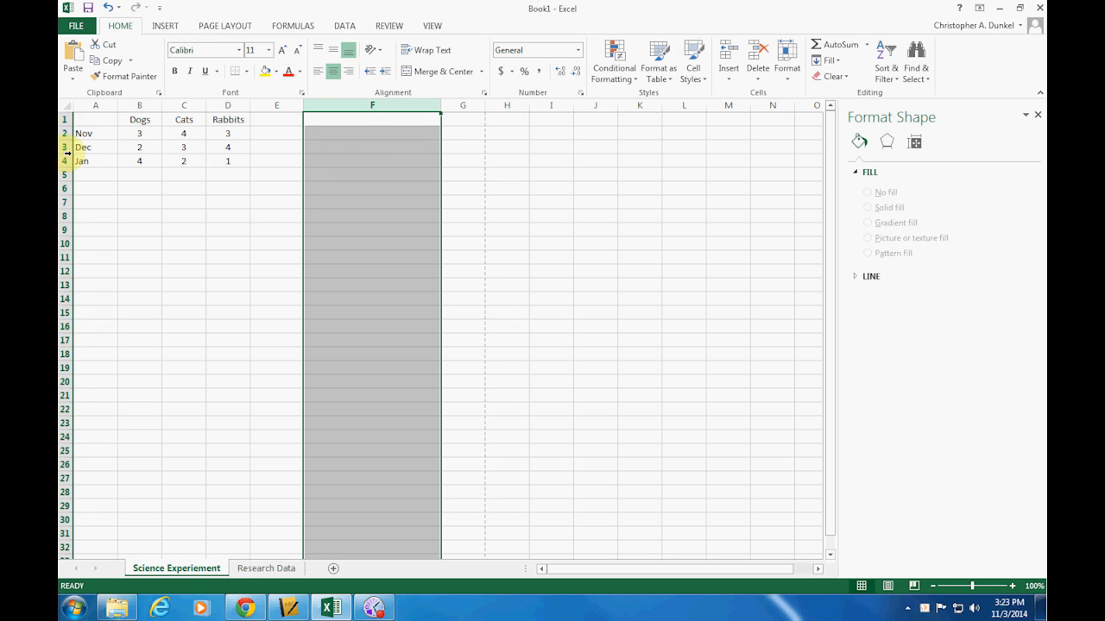
pyautogui.click(94, 122)
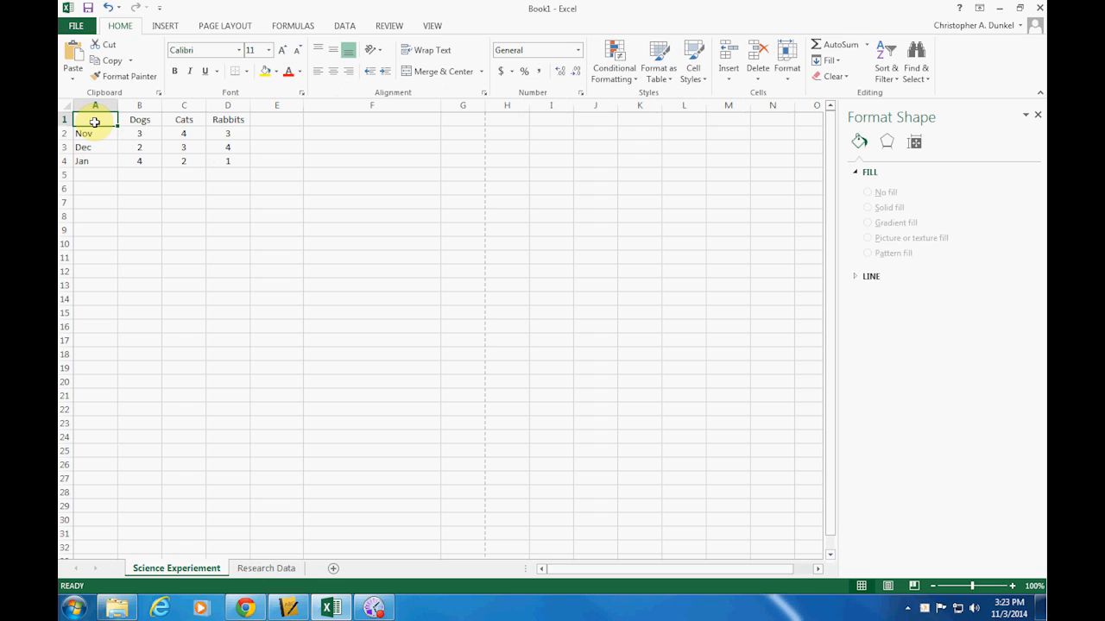
# - Preview a 2-D clustered column chart with only the empty cell B6 selected
pyautogui.click(143, 189)
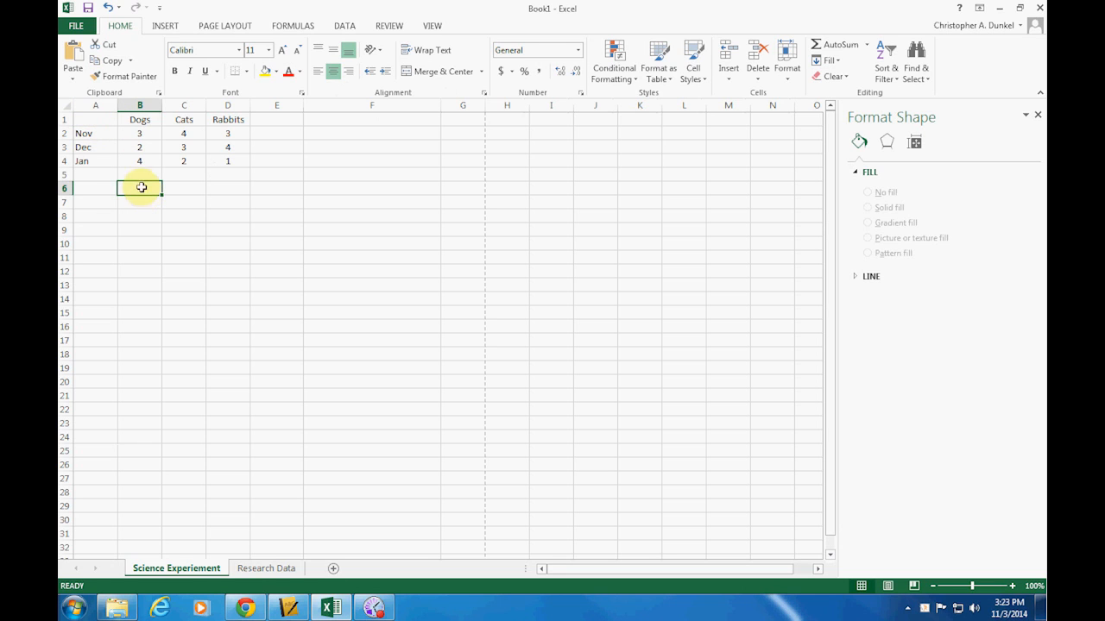
pyautogui.click(160, 25)
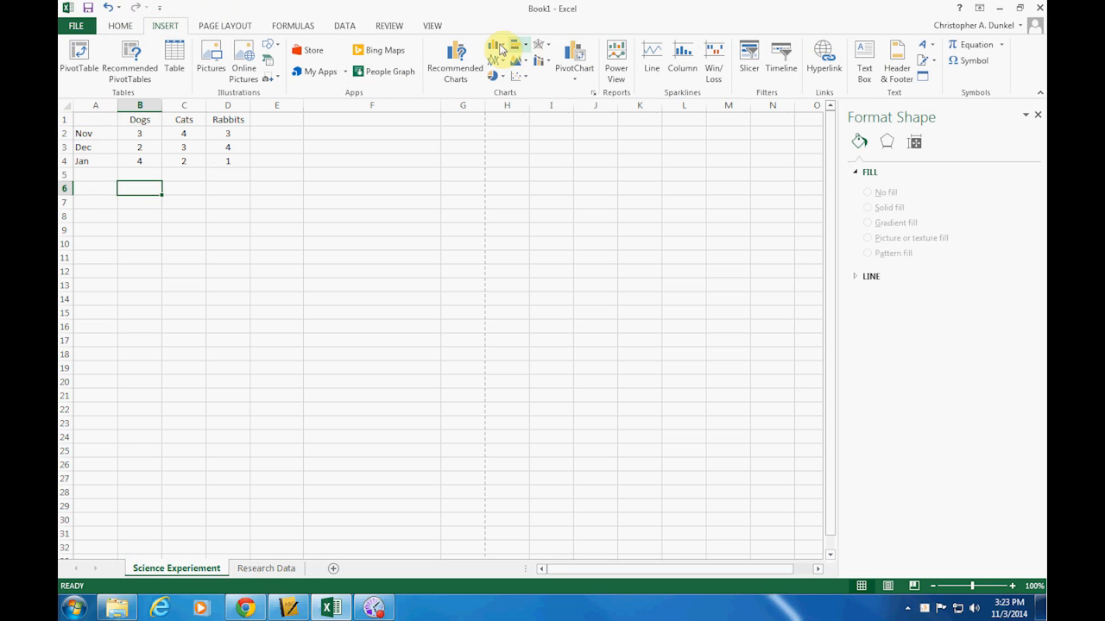
pyautogui.click(499, 48)
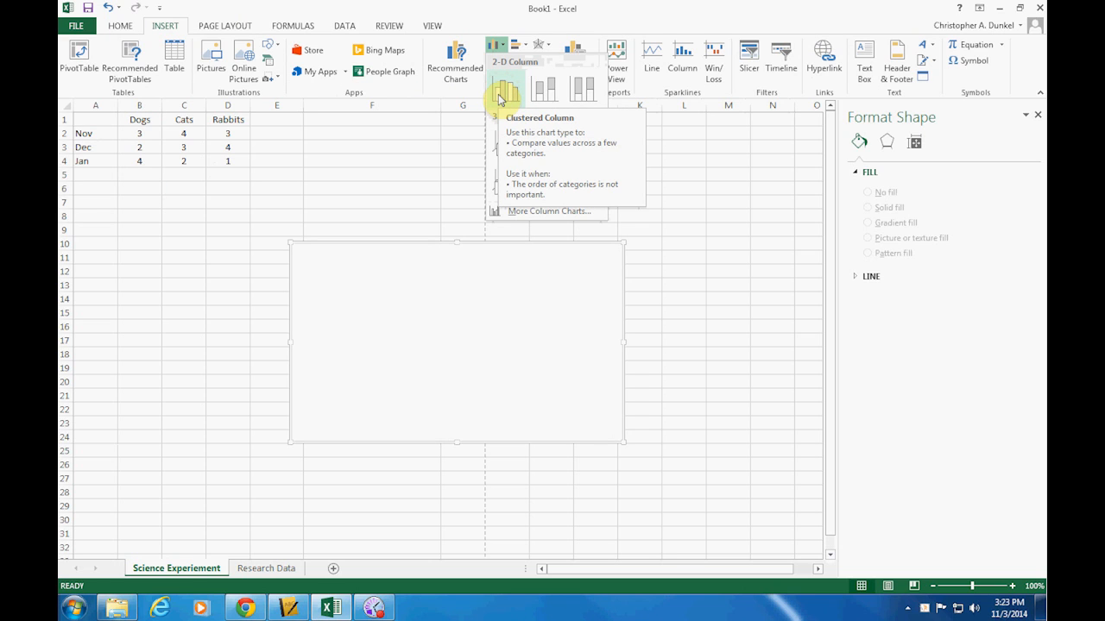
pyautogui.click(103, 181)
# - Select the whole data table with its headings, cells A1 to D4
pyautogui.click(91, 118)
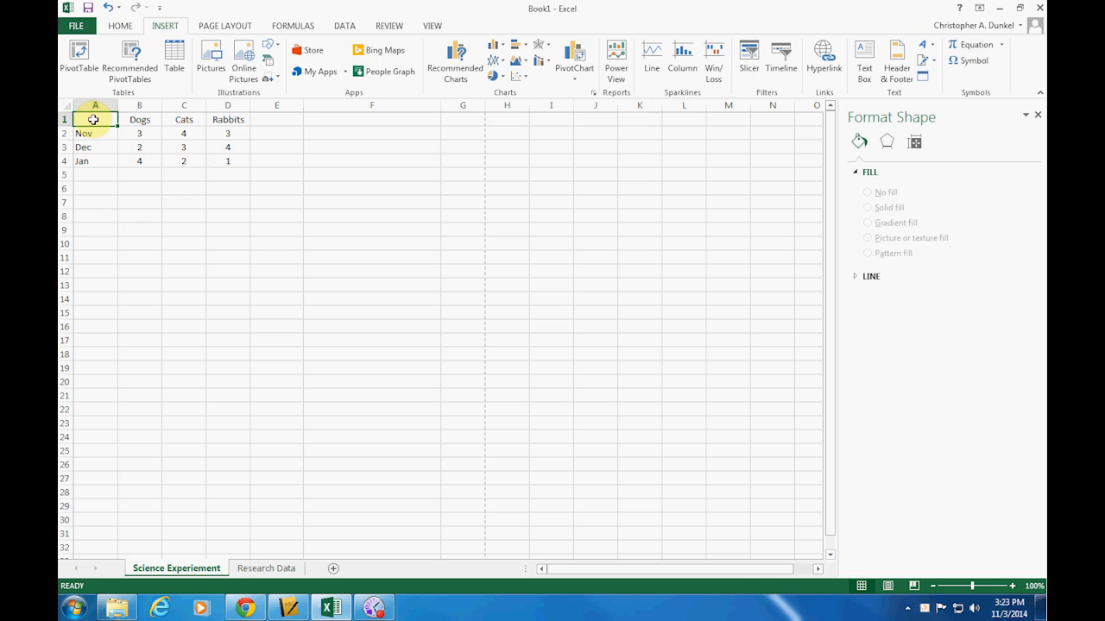
pyautogui.moveTo(93, 119); pyautogui.dragTo(231, 164)
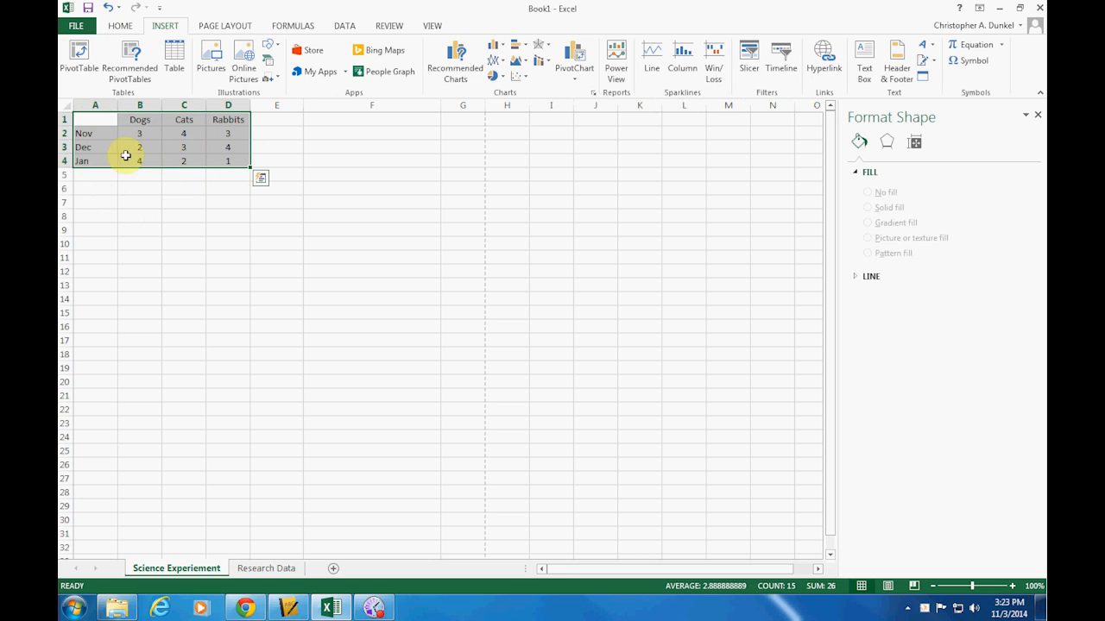
# - Try filling the empty cell A1 down over the month labels to A4, and undo it
pyautogui.click(97, 118)
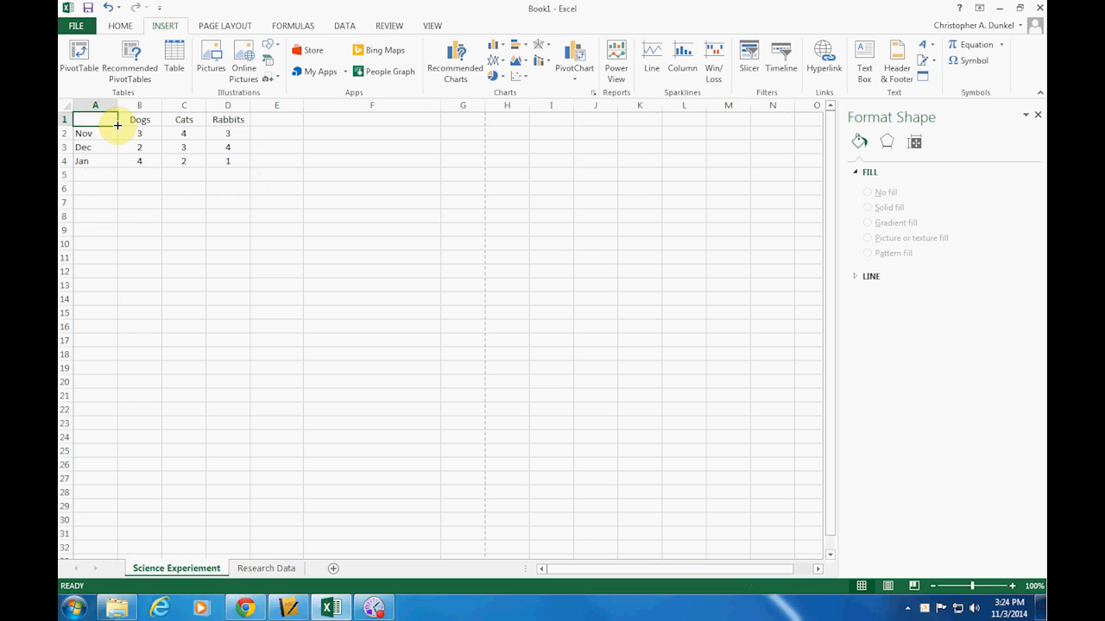
pyautogui.moveTo(117, 125); pyautogui.dragTo(111, 169)
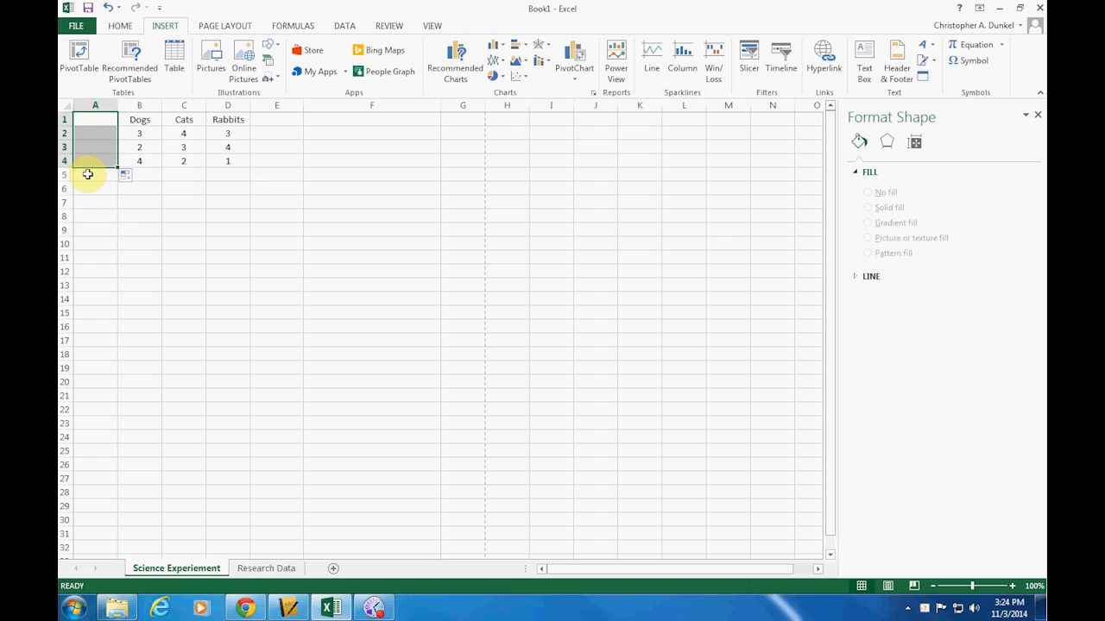
pyautogui.hotkey('ctrl', 'z')
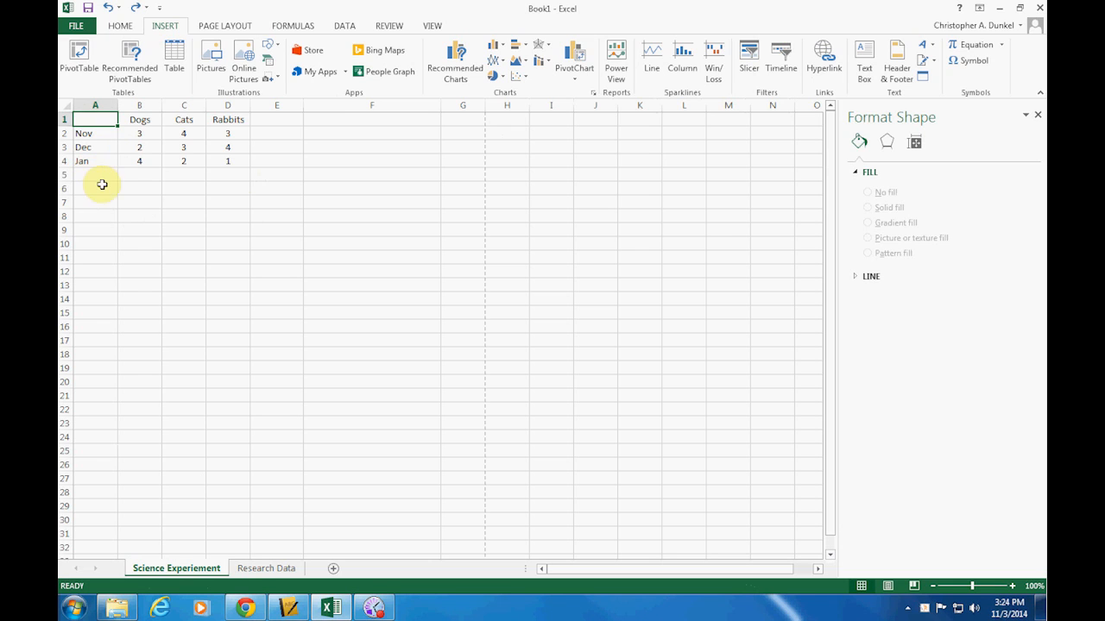
# - Enter the starting numbers 1 and 2 in cells F1 and F2
pyautogui.click(334, 121)
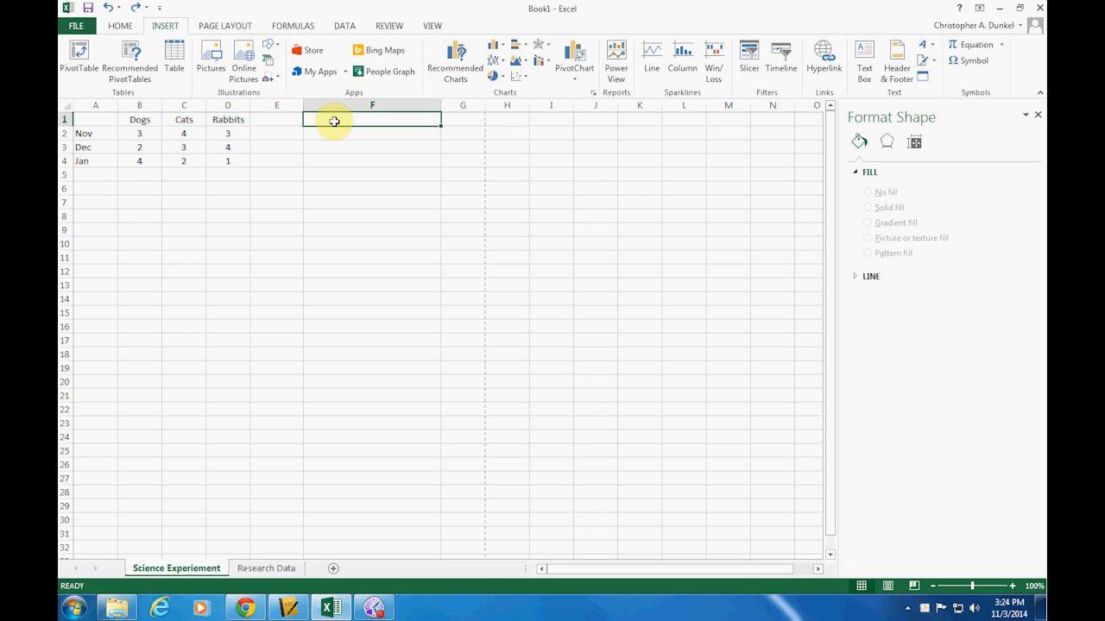
pyautogui.write('1')
pyautogui.press('Return')
pyautogui.write('2')
pyautogui.press('Return')
# - Extend the number series from F1 and F2 down to row 30, and undo the fill
pyautogui.press('Up')
pyautogui.press('Up')
pyautogui.keyDown('shift'); pyautogui.click(390, 139); pyautogui.keyUp('shift')
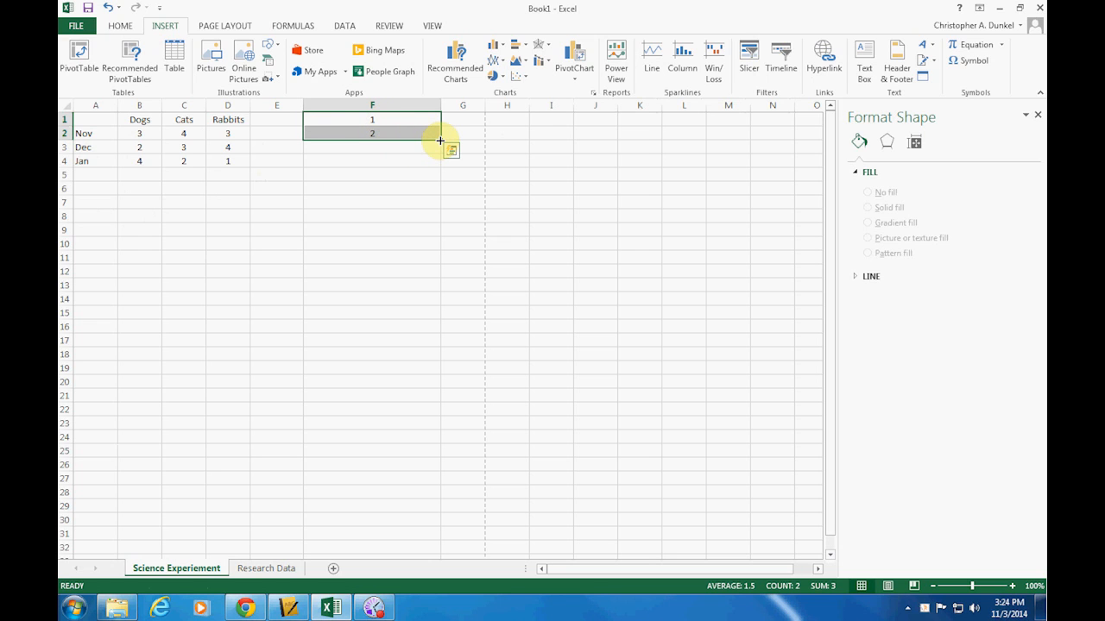
pyautogui.moveTo(441, 141); pyautogui.dragTo(442, 327)
pyautogui.moveTo(443, 326); pyautogui.dragTo(439, 523)
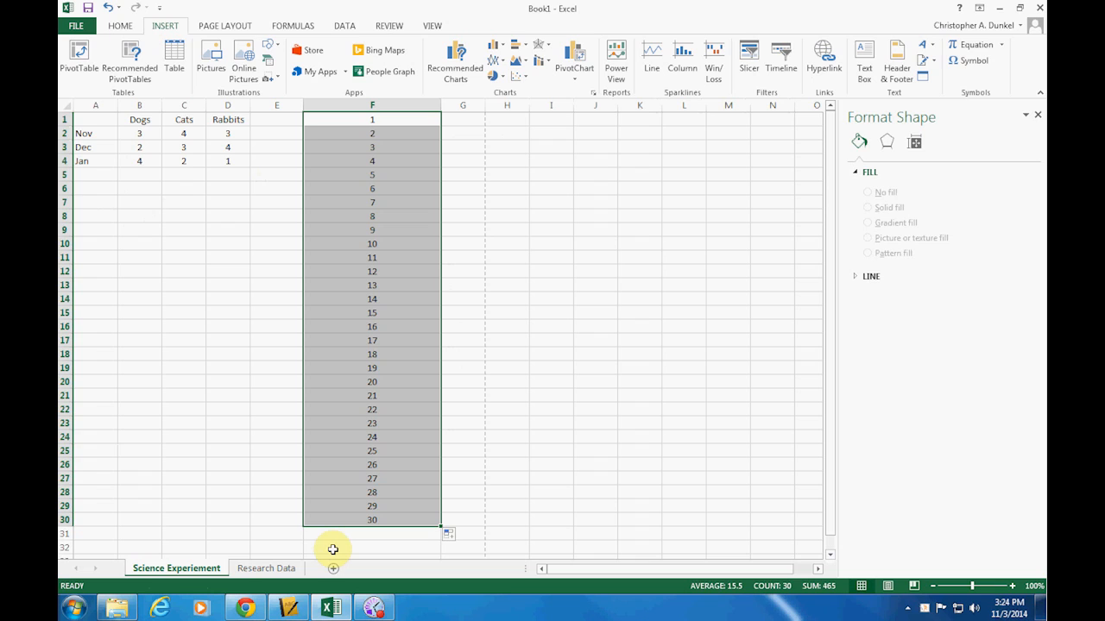
pyautogui.hotkey('ctrl', 'z')
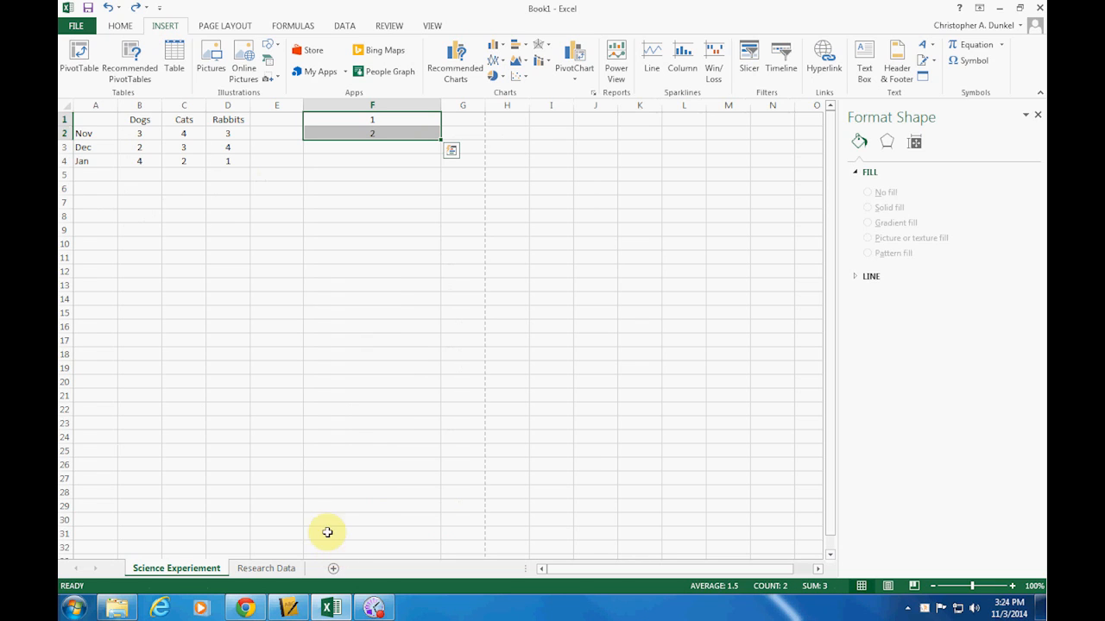
pyautogui.click(395, 119)
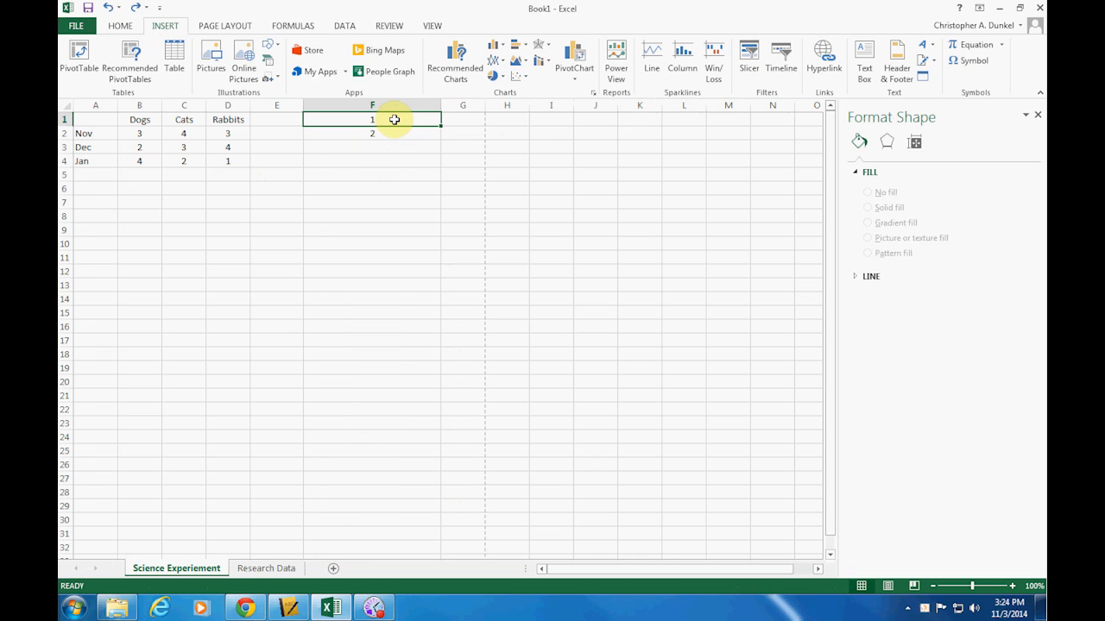
# - Replace the numbers in F1 and F2 with two different first names and fill the alternating names down column F to row 22
pyautogui.write('Chris')
pyautogui.press('Tab')
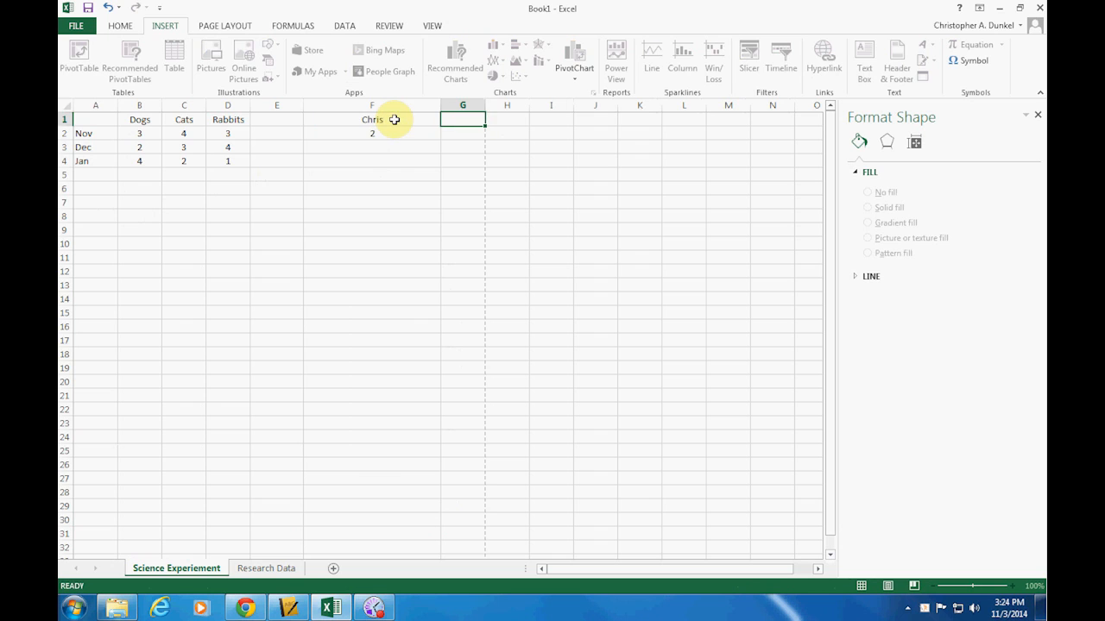
pyautogui.click(395, 119)
pyautogui.press('Return')
pyautogui.write('Bob')
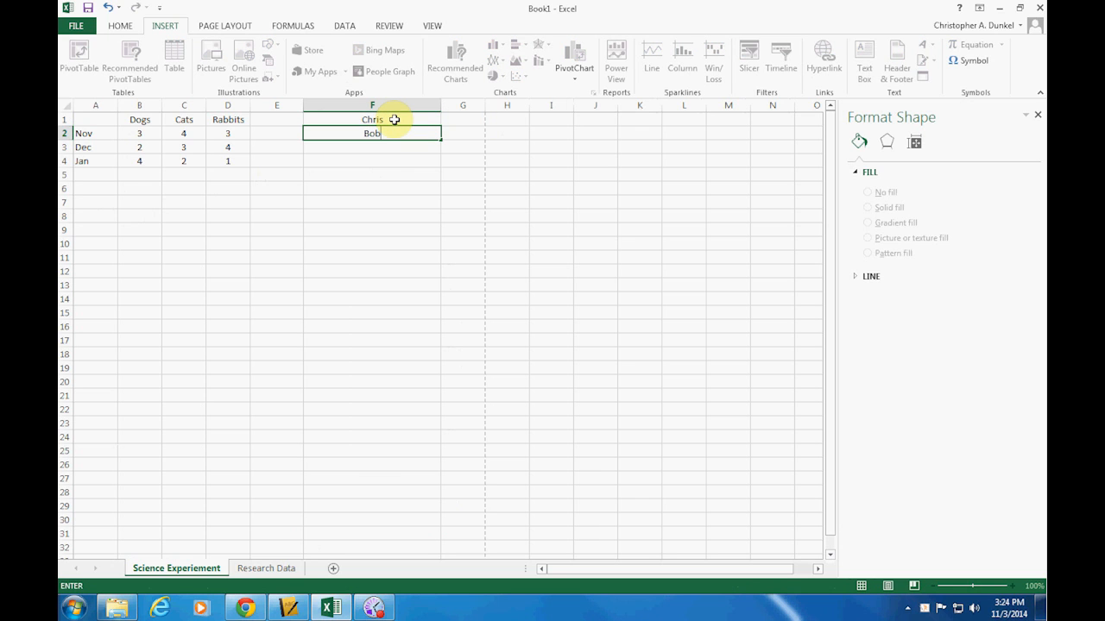
pyautogui.moveTo(395, 119); pyautogui.dragTo(437, 402)
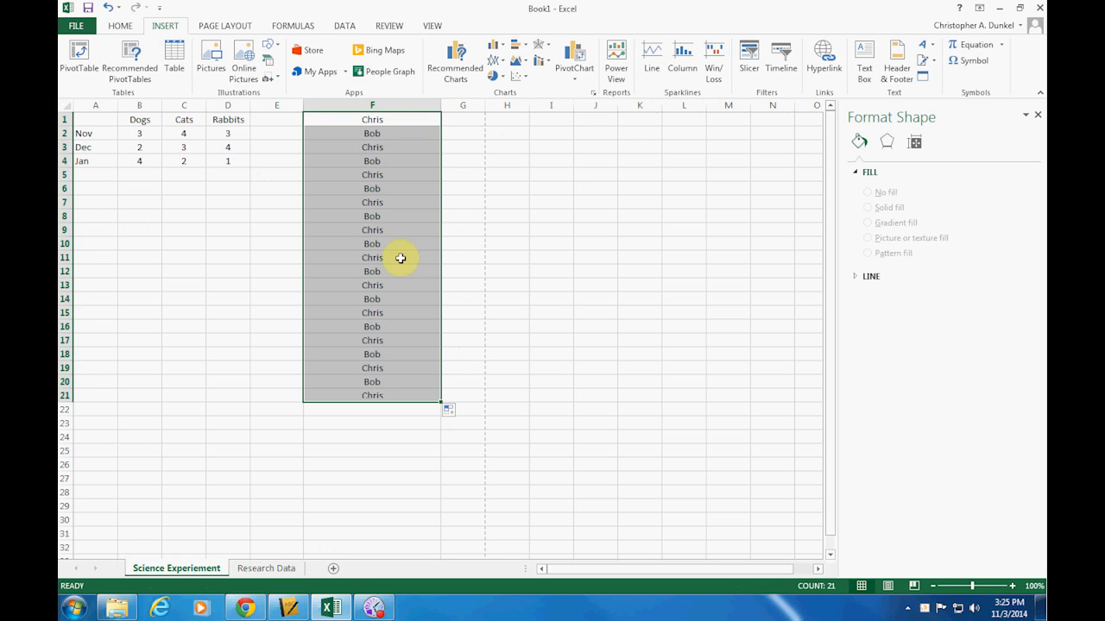
pyautogui.moveTo(439, 402); pyautogui.dragTo(435, 412)
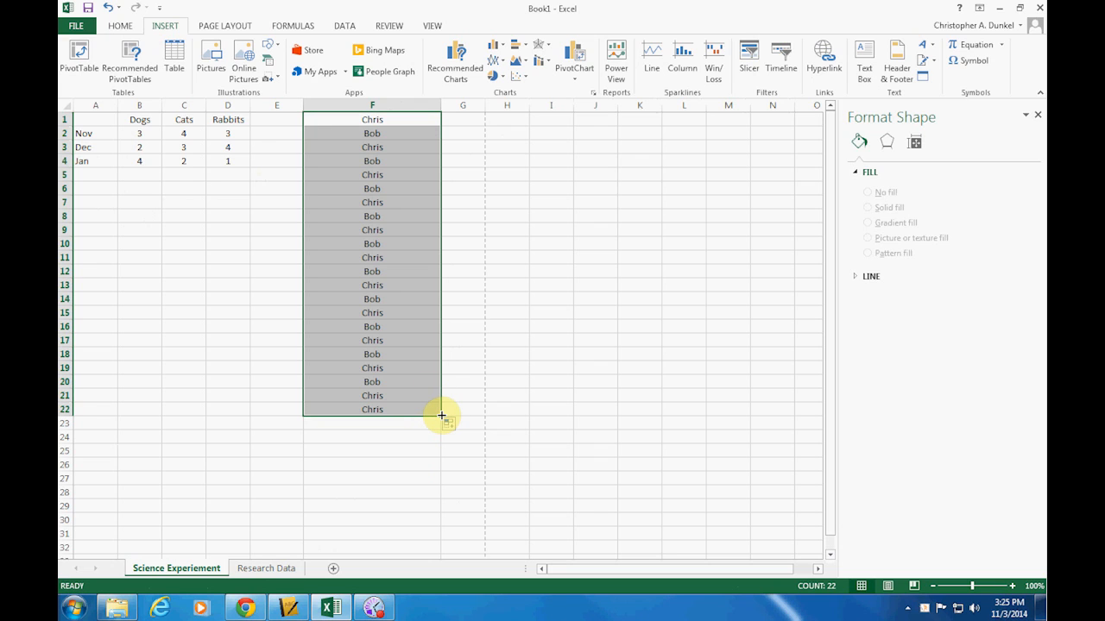
# - Clear all the contents of column F
pyautogui.click(385, 105)
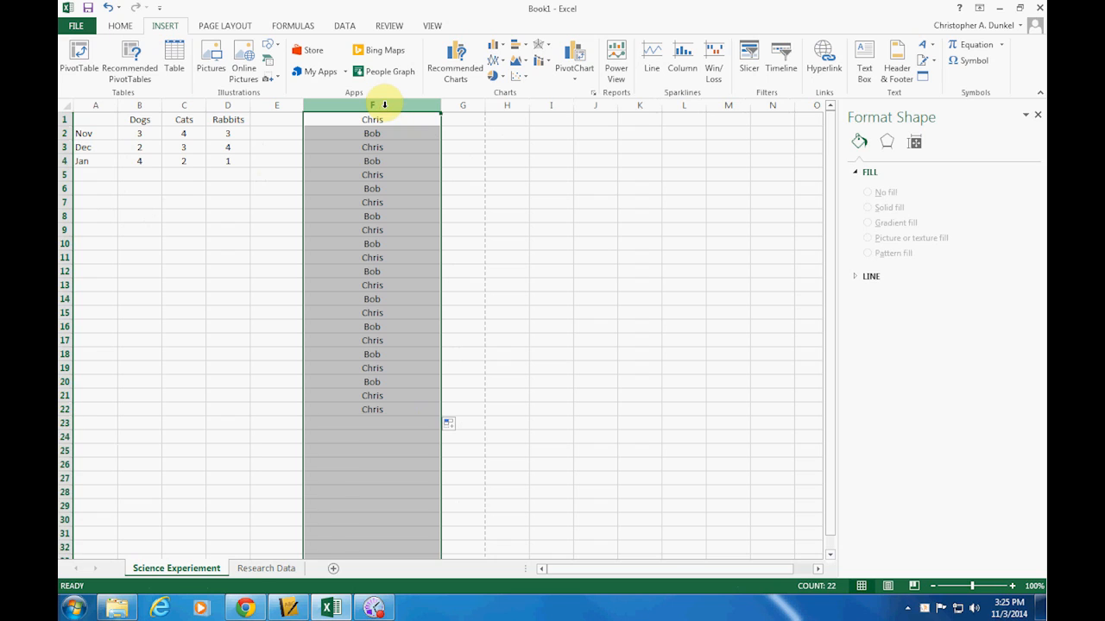
pyautogui.press('Delete')
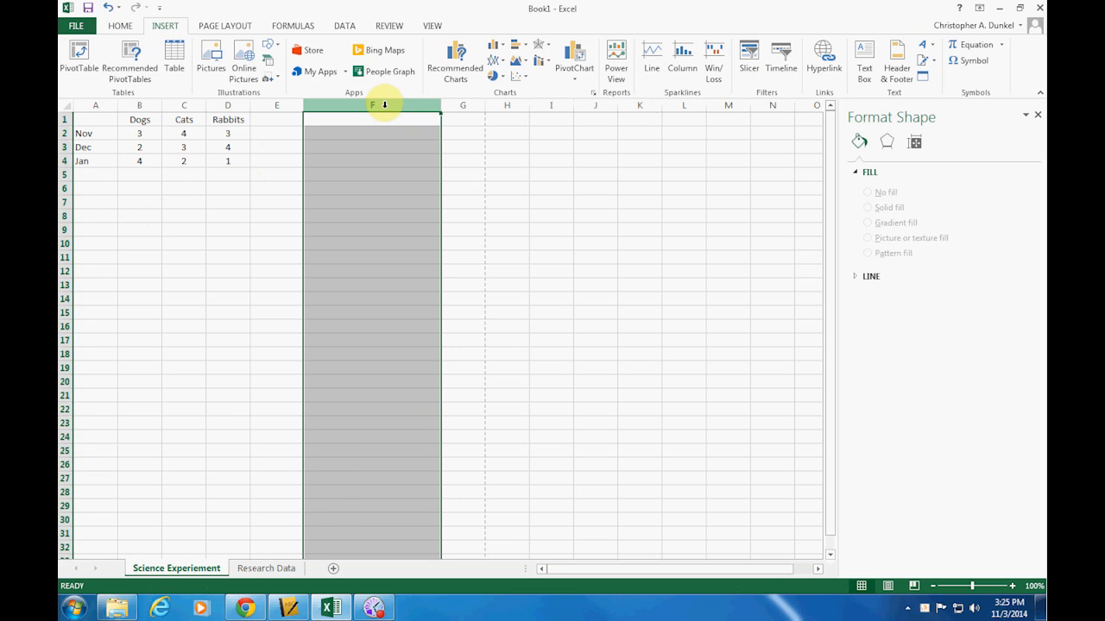
# - Select the data table A1 to D4 and look through the column, bar, line and pie chart options for it
pyautogui.click(95, 120)
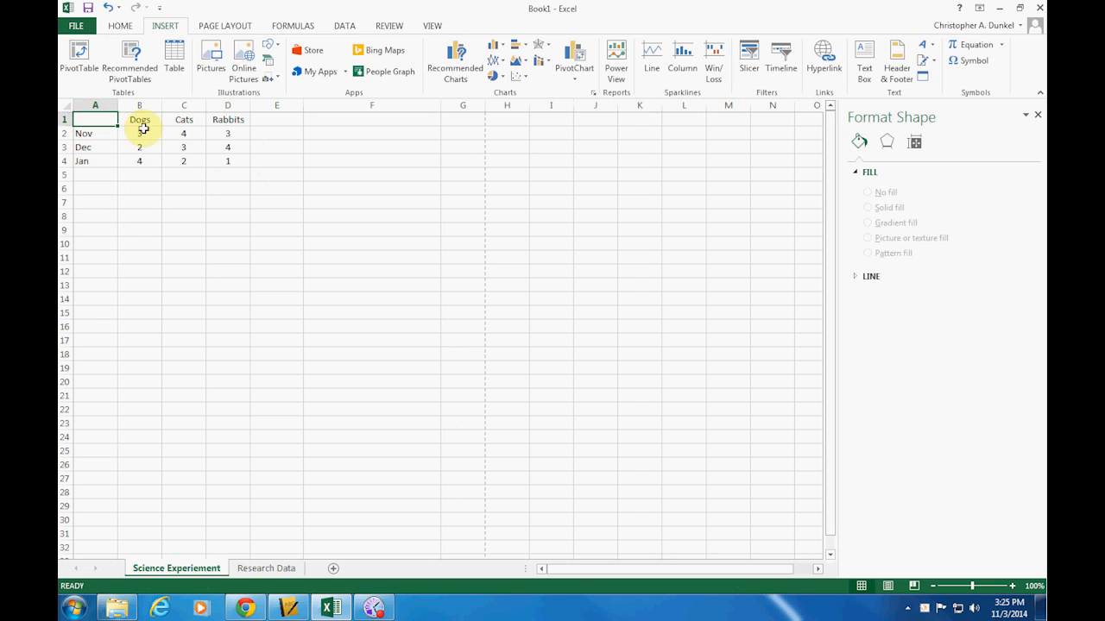
pyautogui.keyDown('shift'); pyautogui.click(229, 160); pyautogui.keyUp('shift')
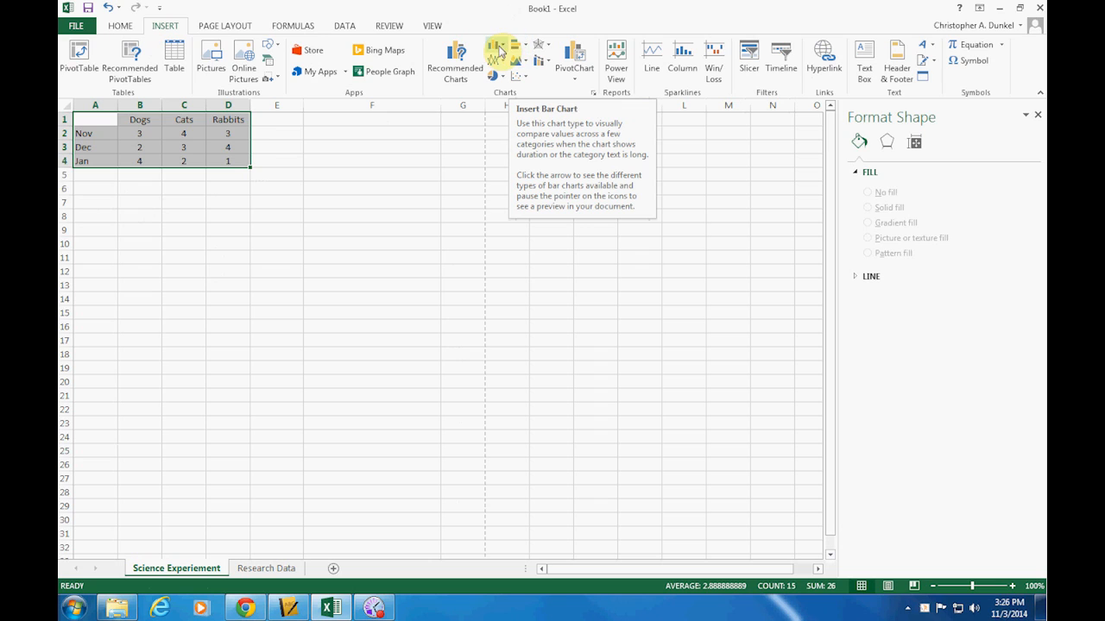
pyautogui.click(504, 48)
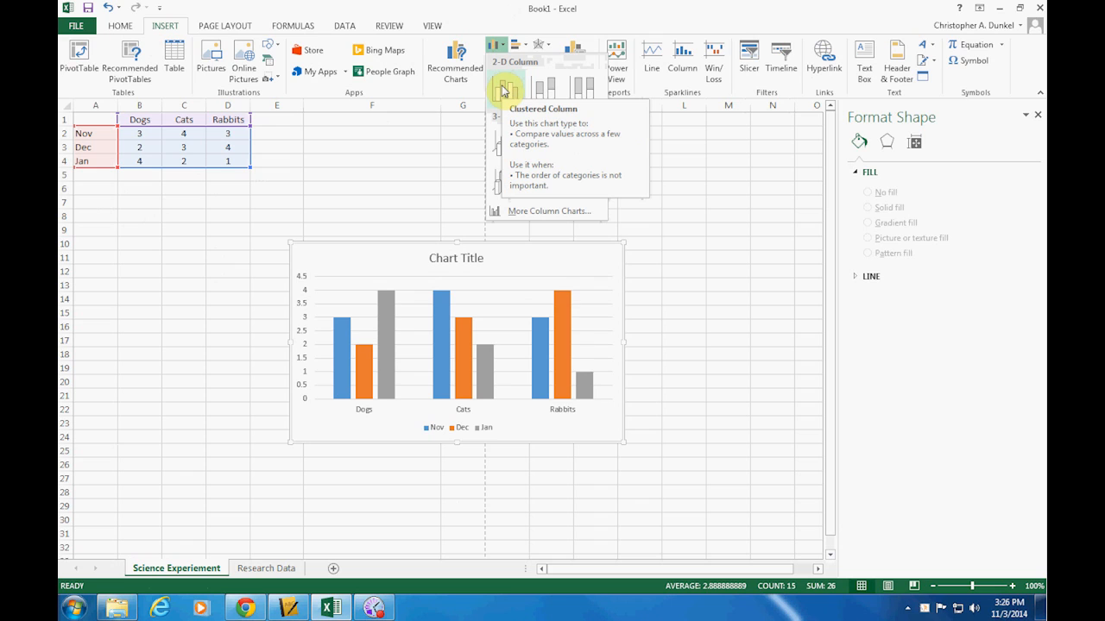
pyautogui.click(516, 44)
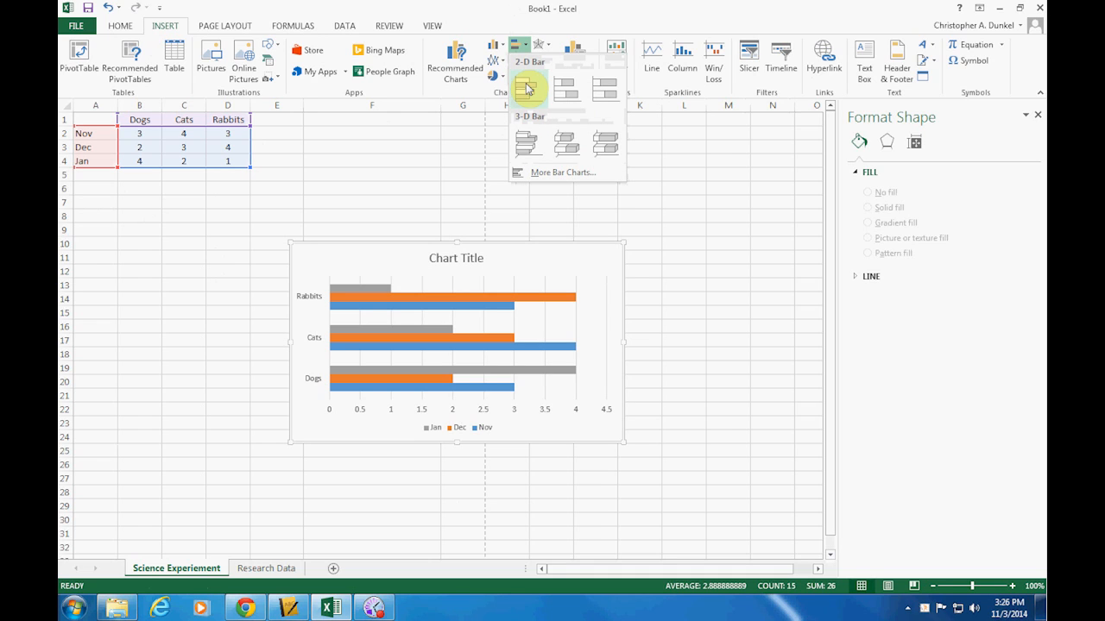
pyautogui.click(496, 24)
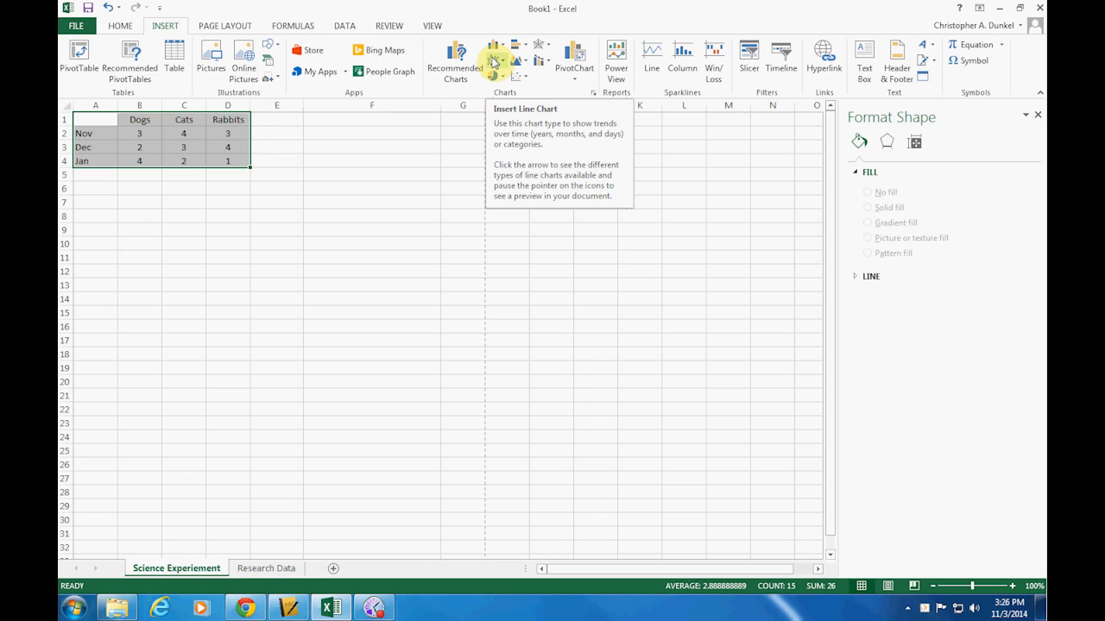
pyautogui.click(499, 60)
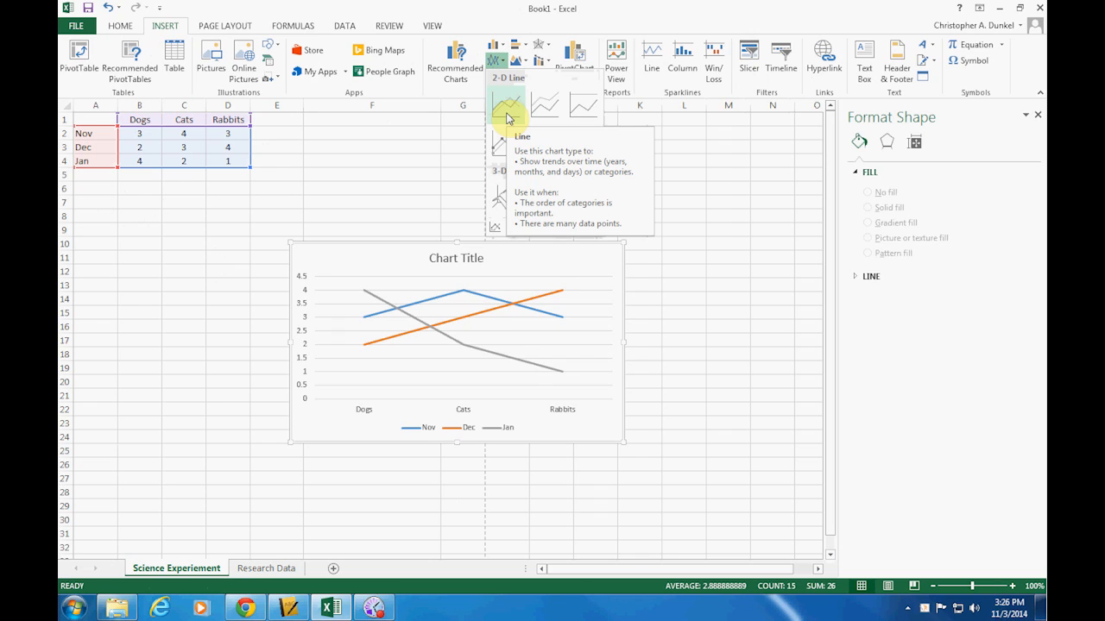
pyautogui.click(503, 11)
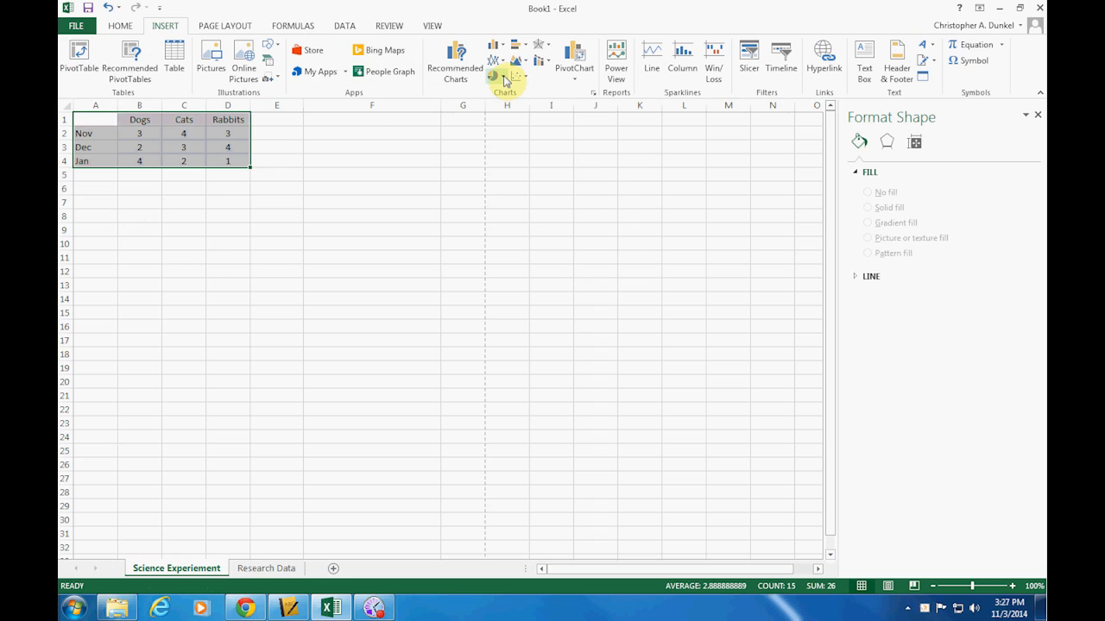
pyautogui.click(506, 79)
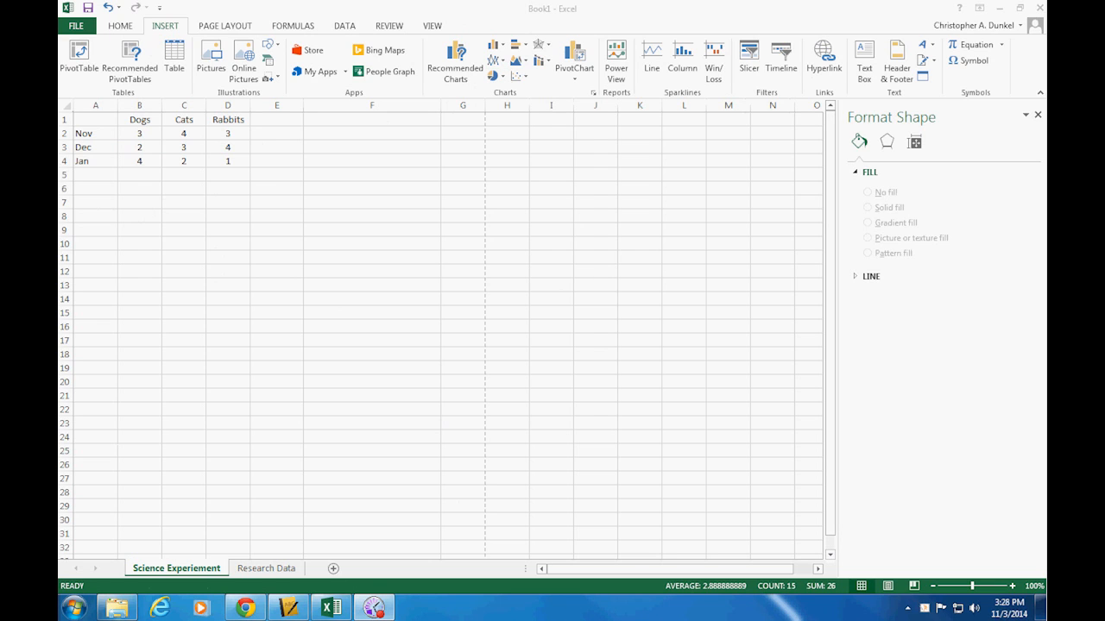
# - Insert a 2-D clustered column chart of the data in A1 to D4 and move it just below the table
pyautogui.click(93, 119)
pyautogui.hotkey('ctrl', 'a')
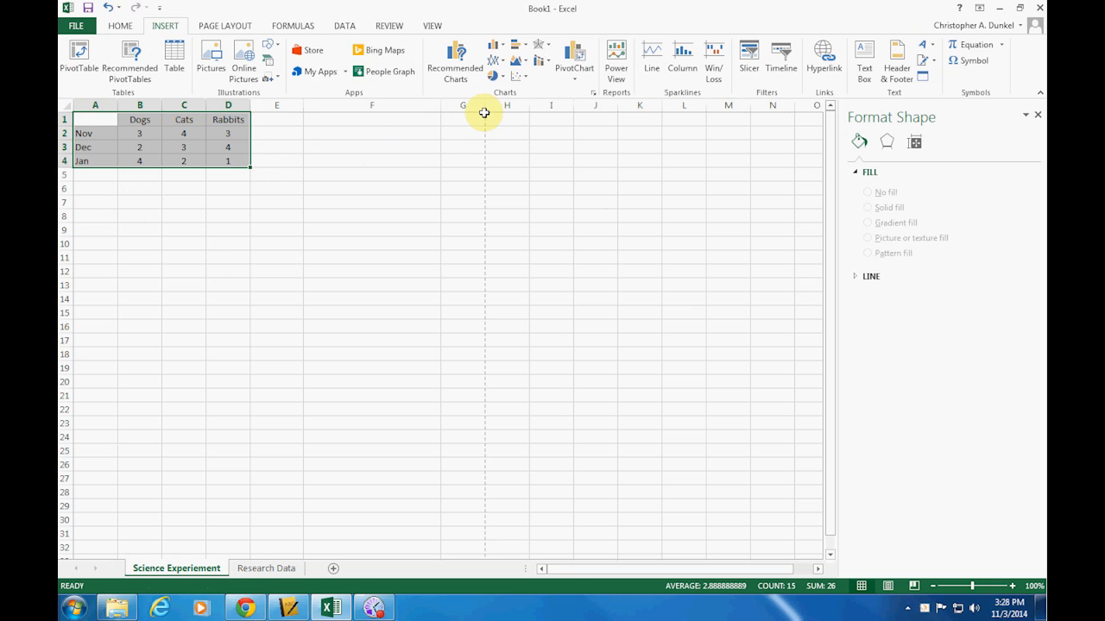
pyautogui.click(495, 44)
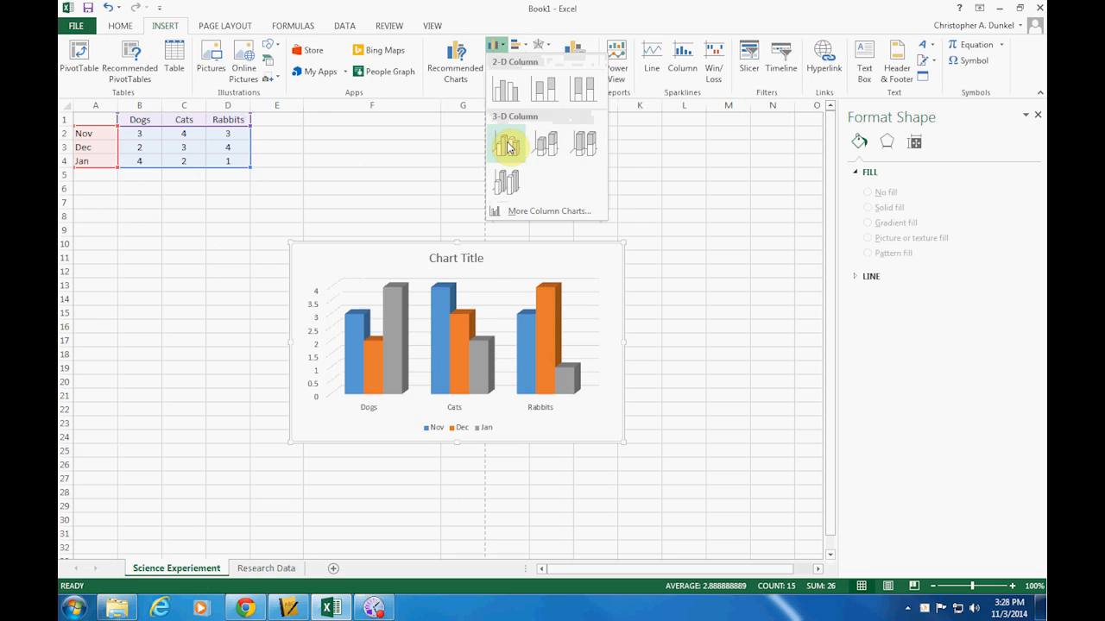
pyautogui.click(506, 95)
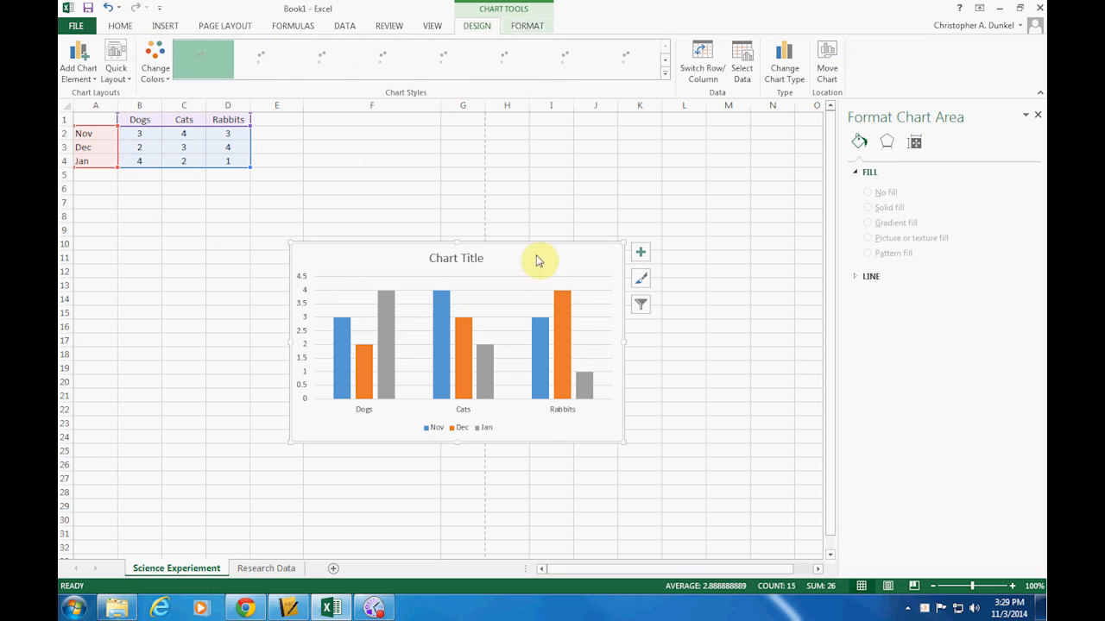
pyautogui.moveTo(544, 247); pyautogui.dragTo(362, 212)
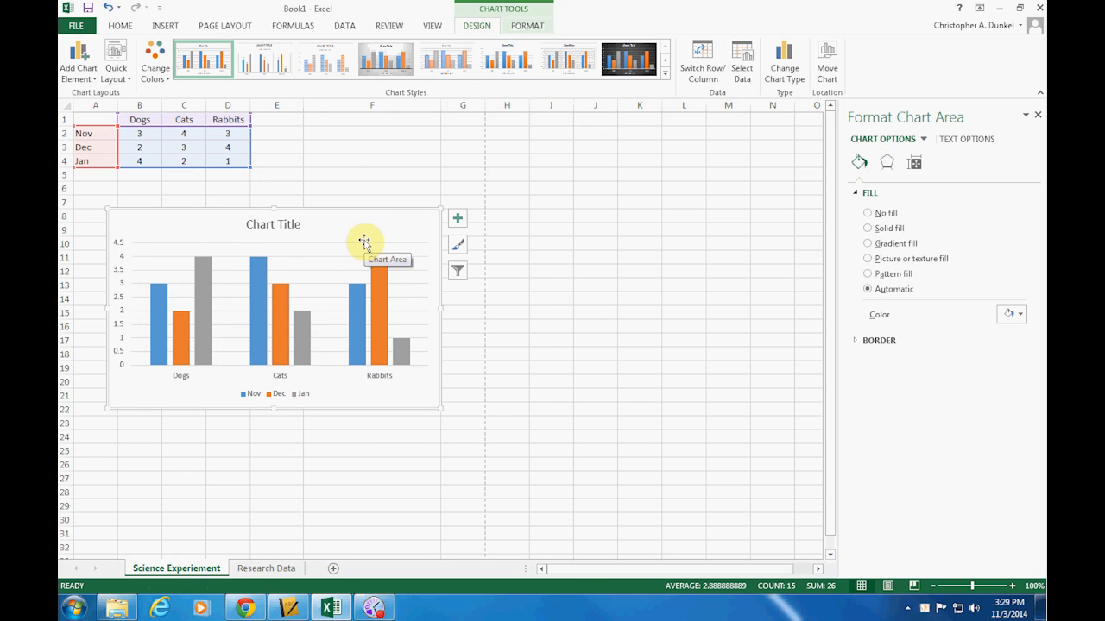